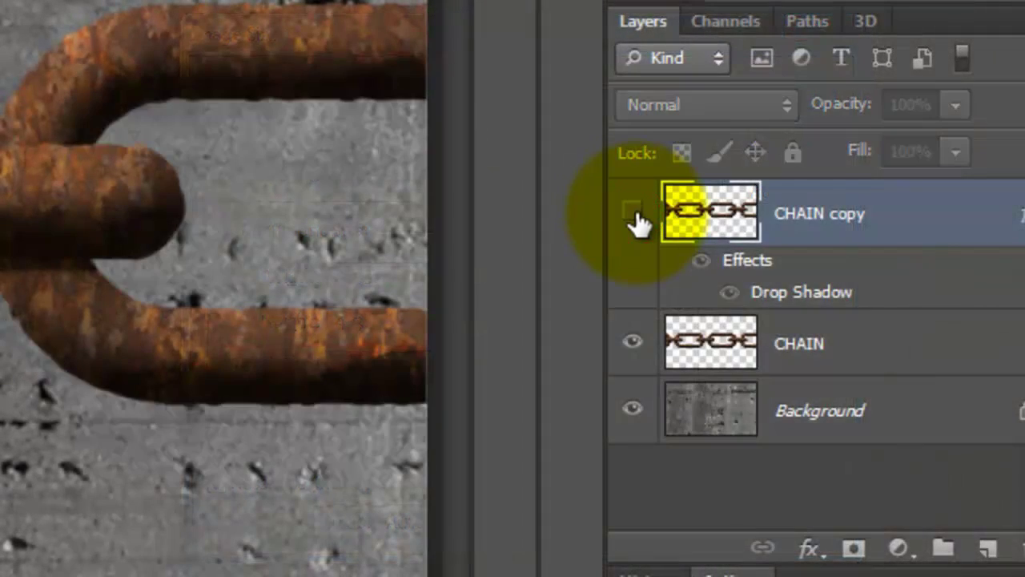
Stamp the visible chain and concrete into a new merged Layer 1 above CHAIN.
{"action": "left_click", "coordinate": [724, 350]}
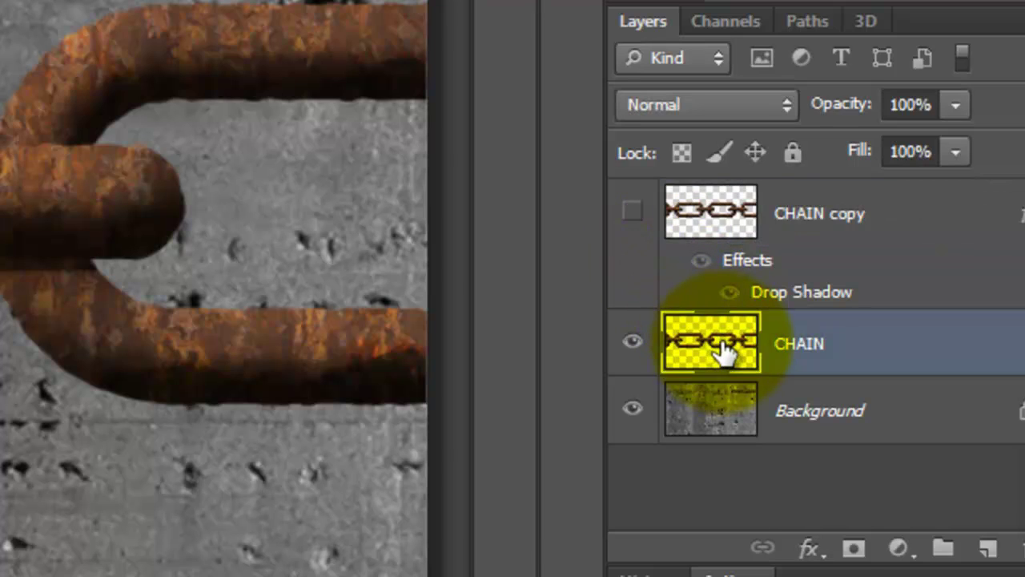
{"action": "key", "text": "ctrl+shift+alt+e"}
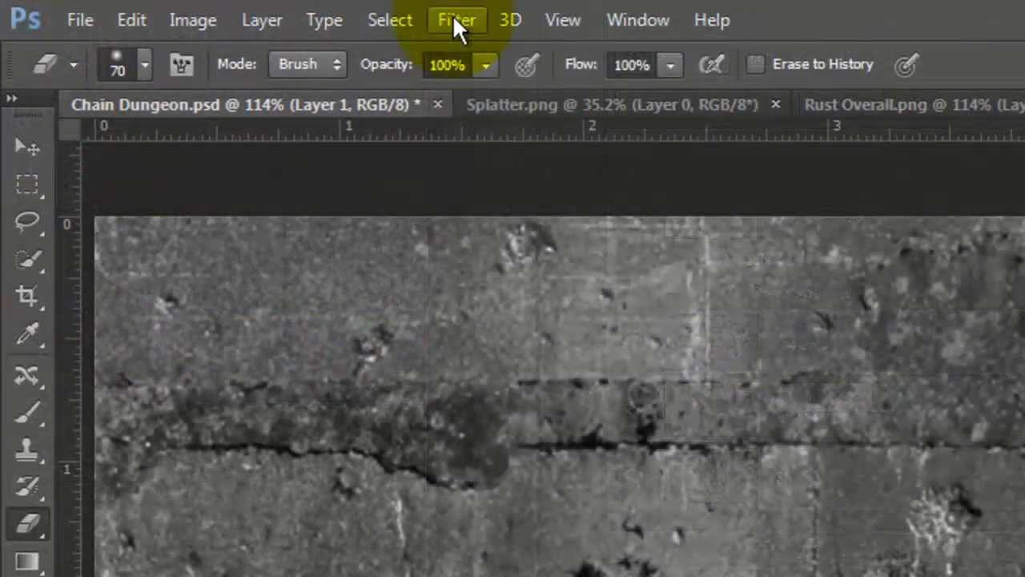
Apply a Lighting Effects spotlight to the merged wall, stretched across it, with Ambience 22.
{"action": "left_click", "coordinate": [453, 18]}
{"action": "mouse_move", "coordinate": [508, 415]}
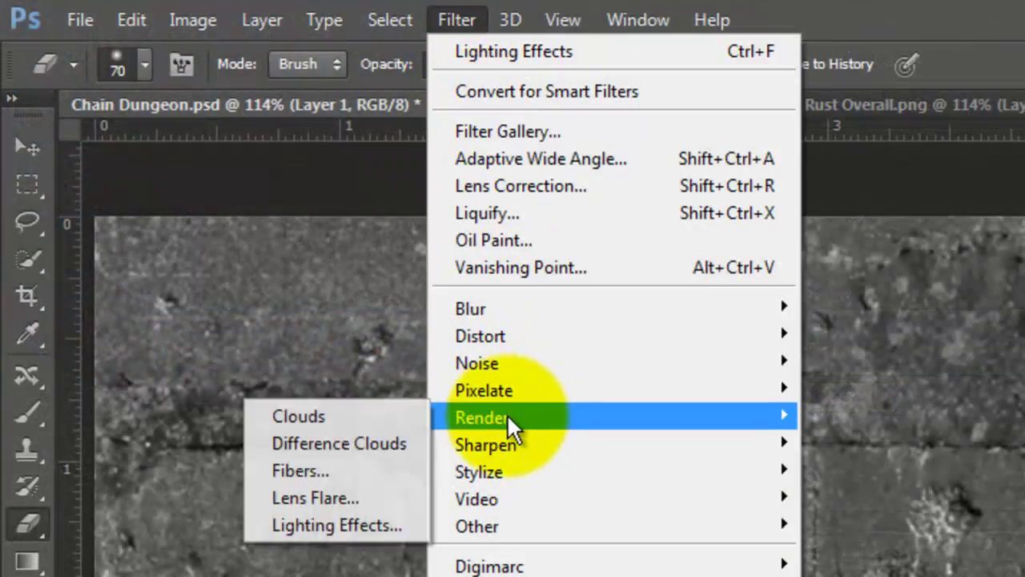
{"action": "left_click", "coordinate": [319, 526]}
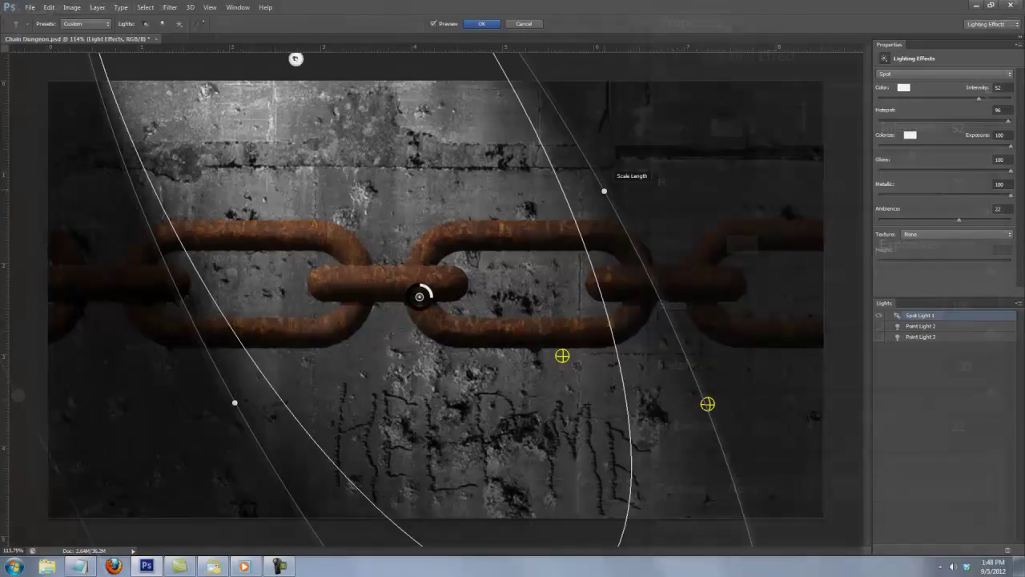
{"action": "left_click_drag", "start_coordinate": [607, 186], "coordinate": [583, 244]}
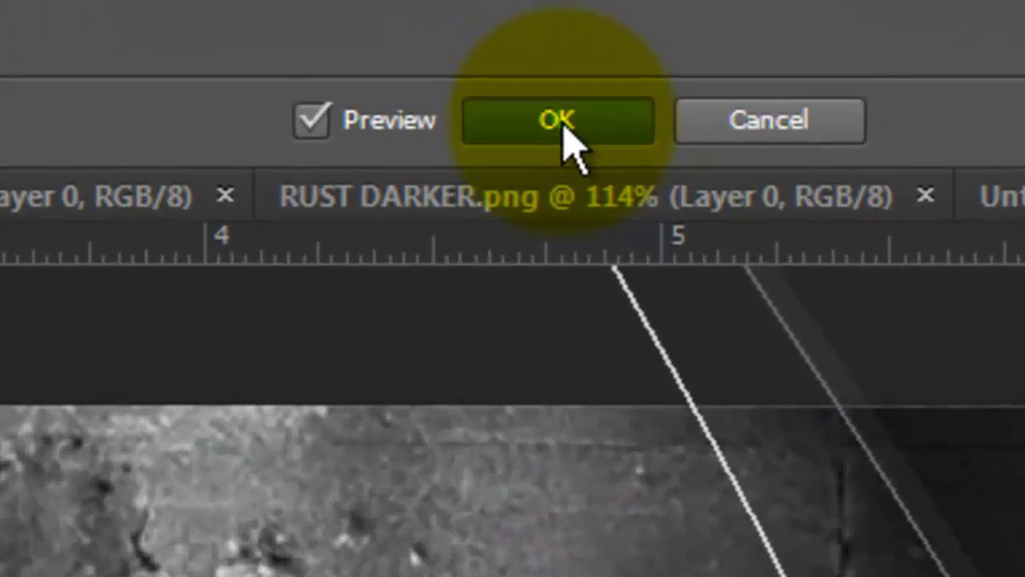
Confirm the lighting and make the drop-shadowed CHAIN copy visible again.
{"action": "left_click", "coordinate": [563, 126]}
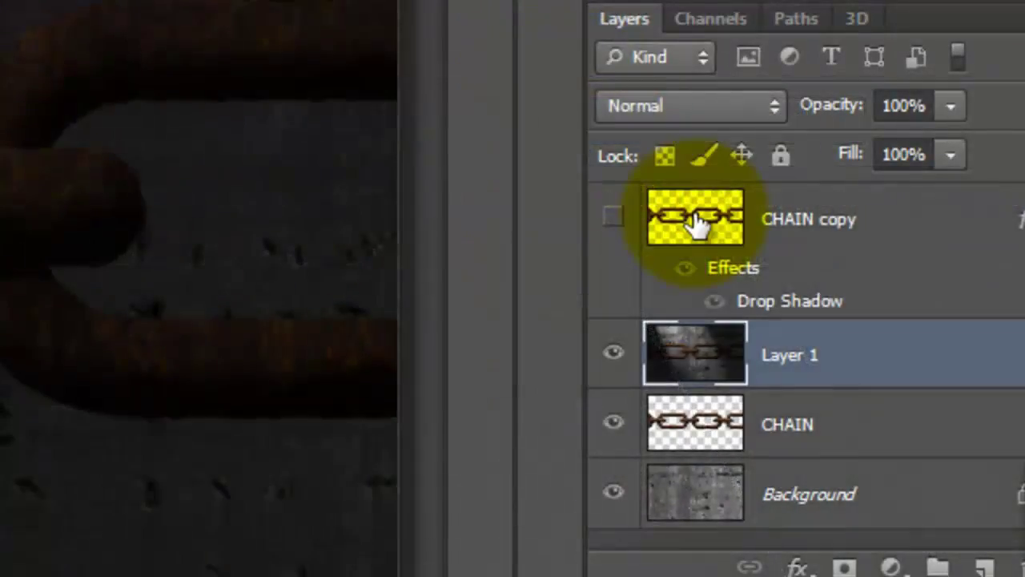
{"action": "left_click", "coordinate": [687, 220]}
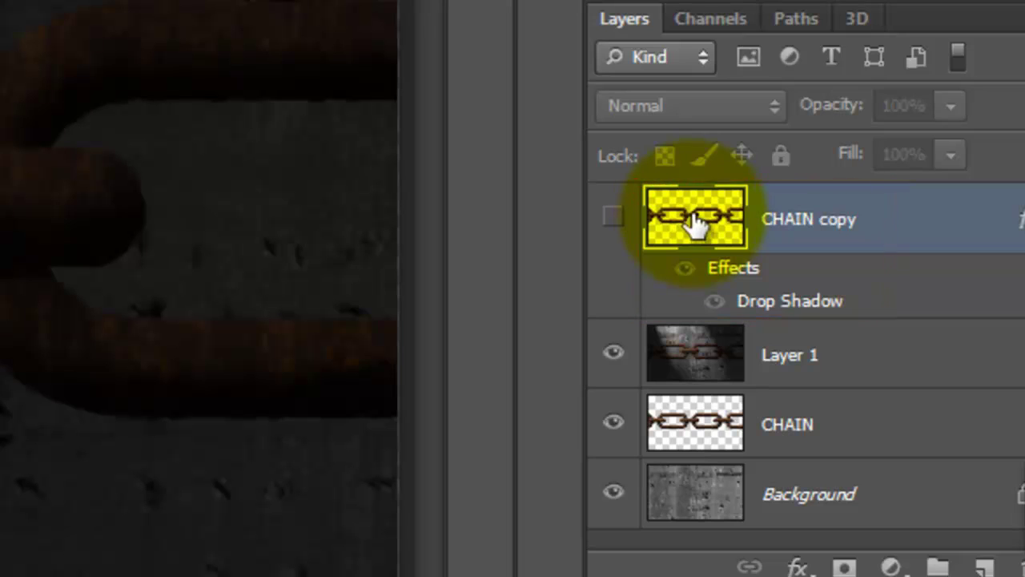
{"action": "left_click", "coordinate": [614, 218]}
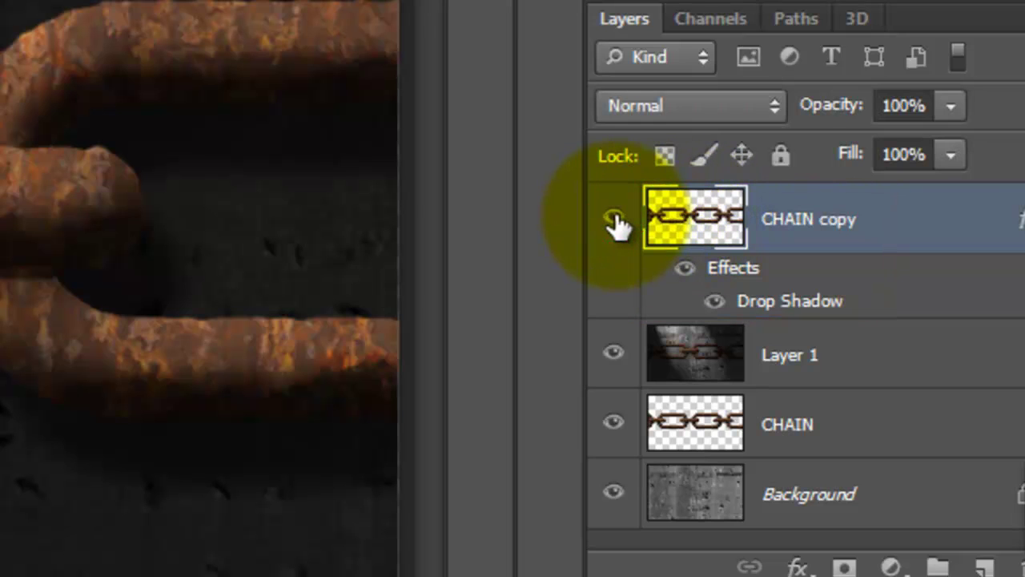
Merge CHAIN copy with a new empty layer into a plain Layer 2.
{"action": "left_click", "coordinate": [987, 567]}
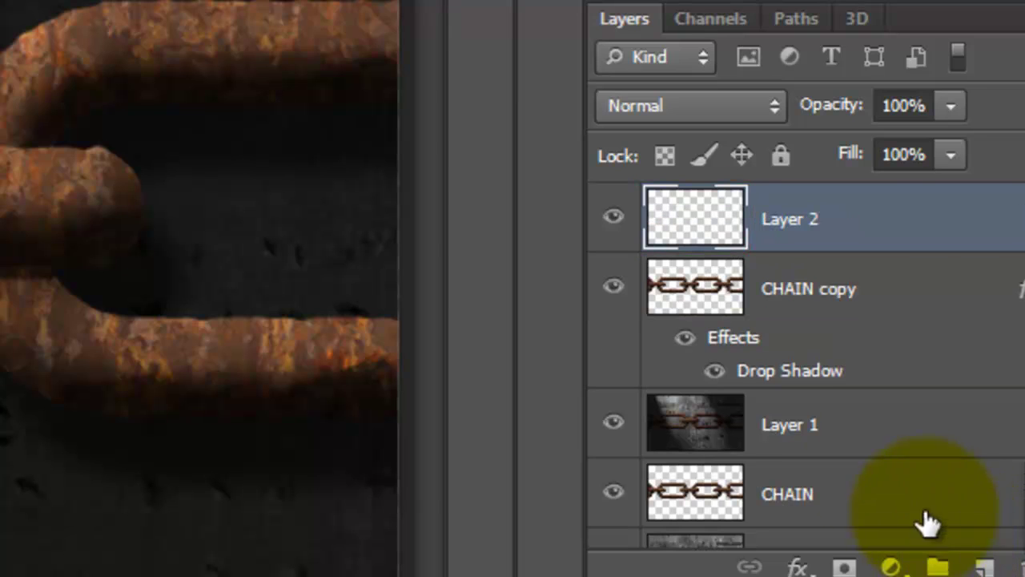
{"action": "key", "text": "shift"}
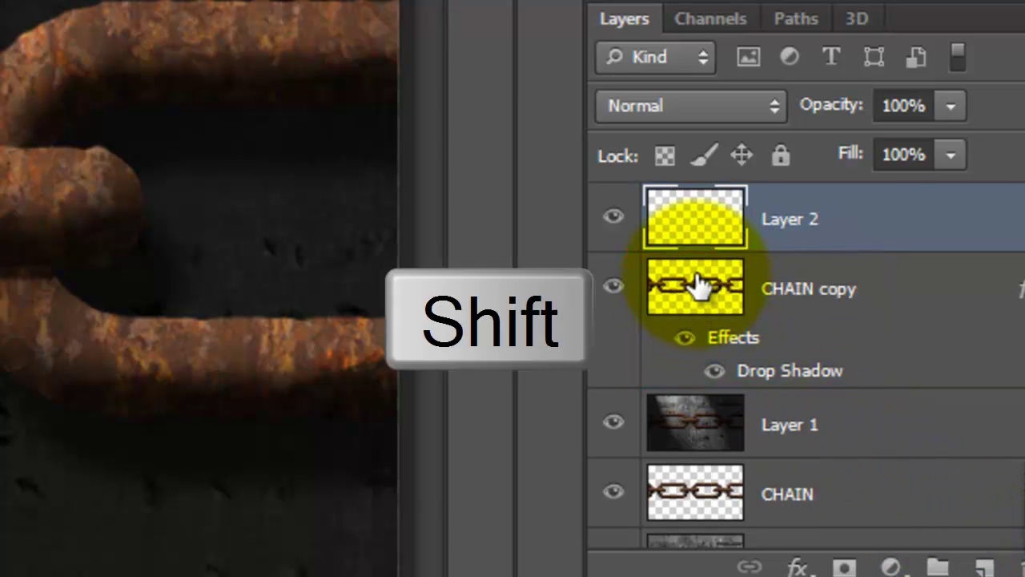
{"action": "left_click", "coordinate": [696, 285], "text": "shift"}
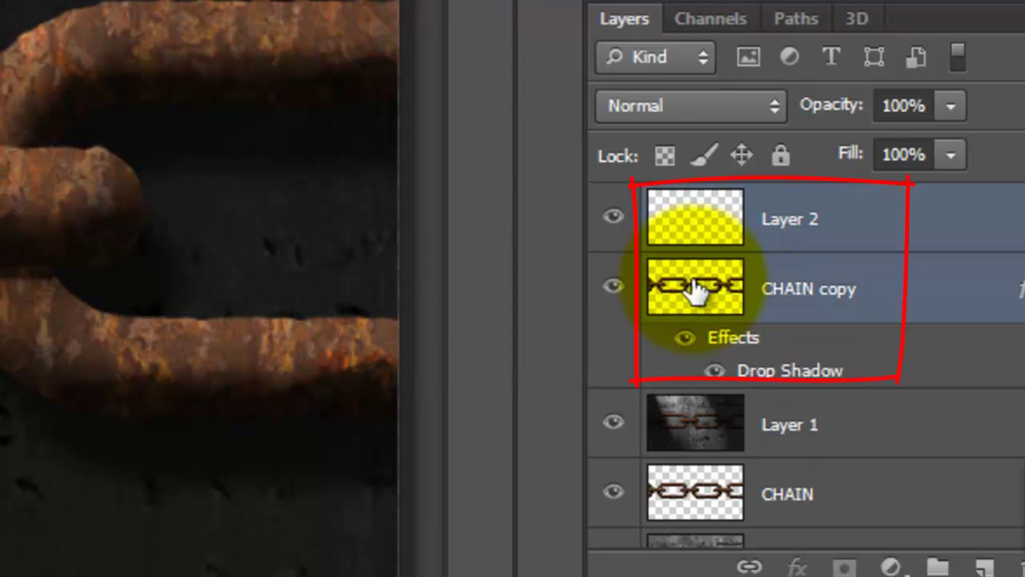
{"action": "key", "text": "ctrl+e"}
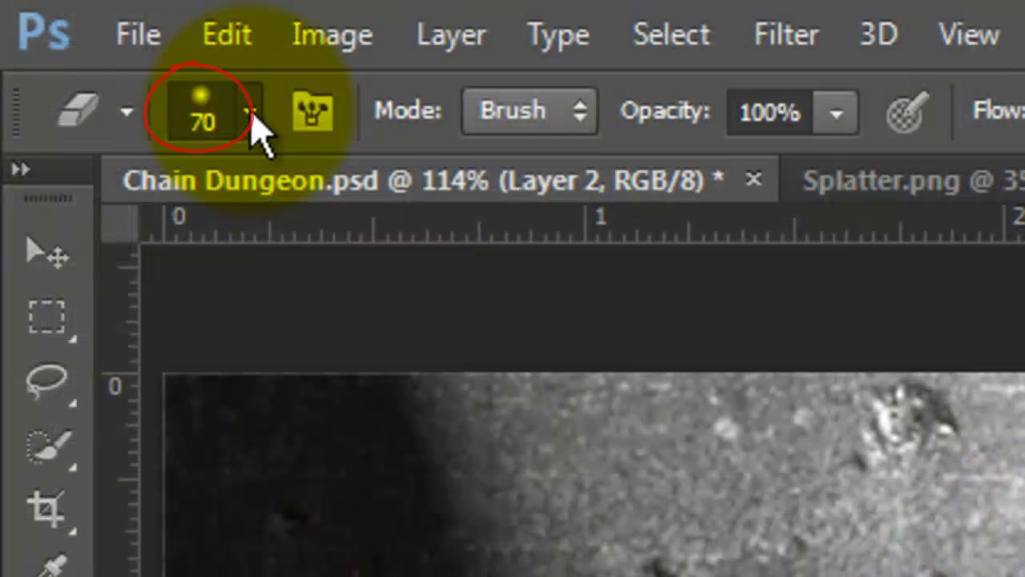
Set the eraser brush, fade the chain's outer parts, and merge Layer 2 into Layer 1.
{"action": "left_click", "coordinate": [249, 114]}
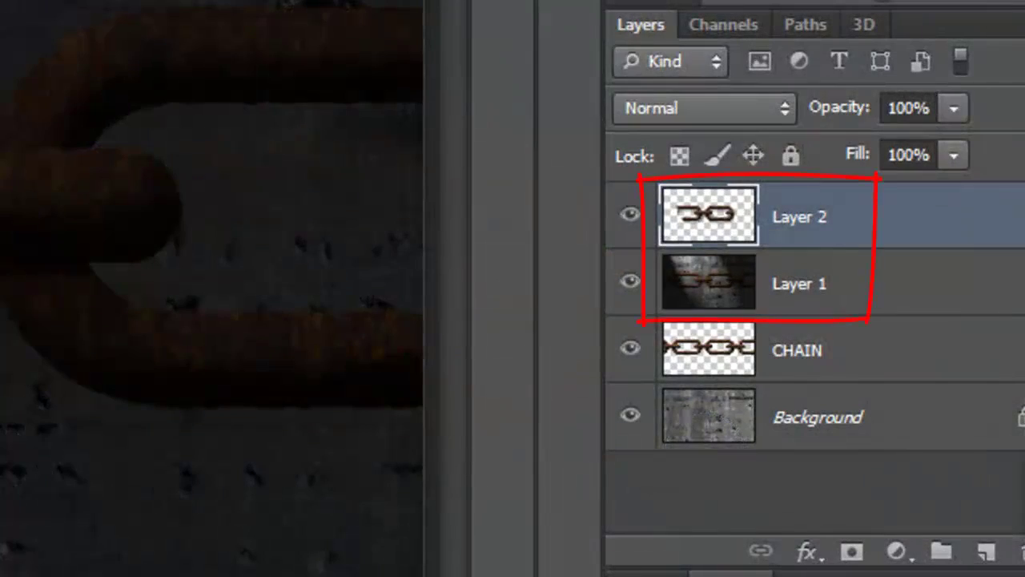
{"action": "key", "text": "ctrl+e"}
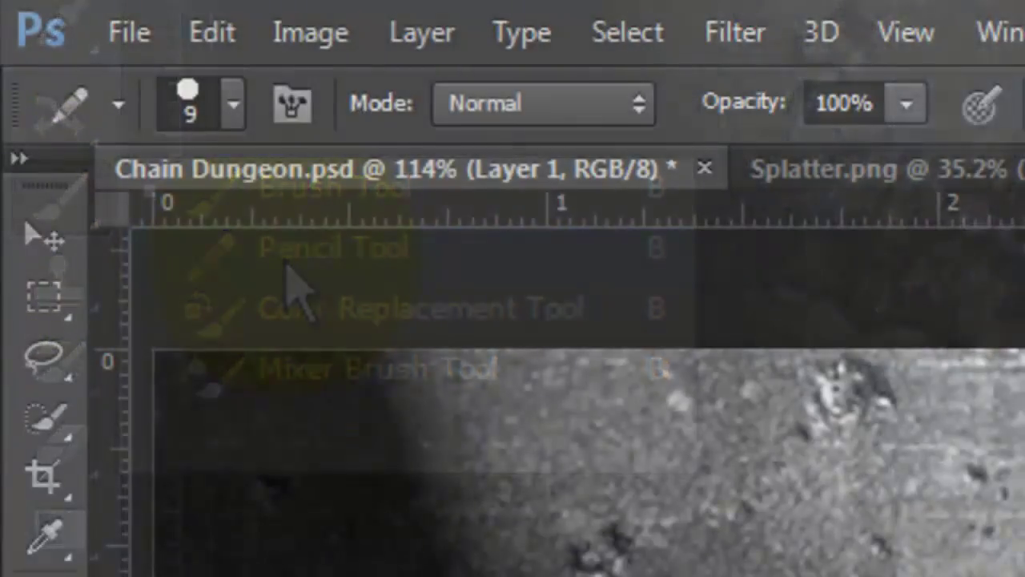
Set a 9 px, 100% hard pencil with Shape Dynamics Size and Roundness Jitter at 100%.
{"action": "left_click", "coordinate": [232, 102]}
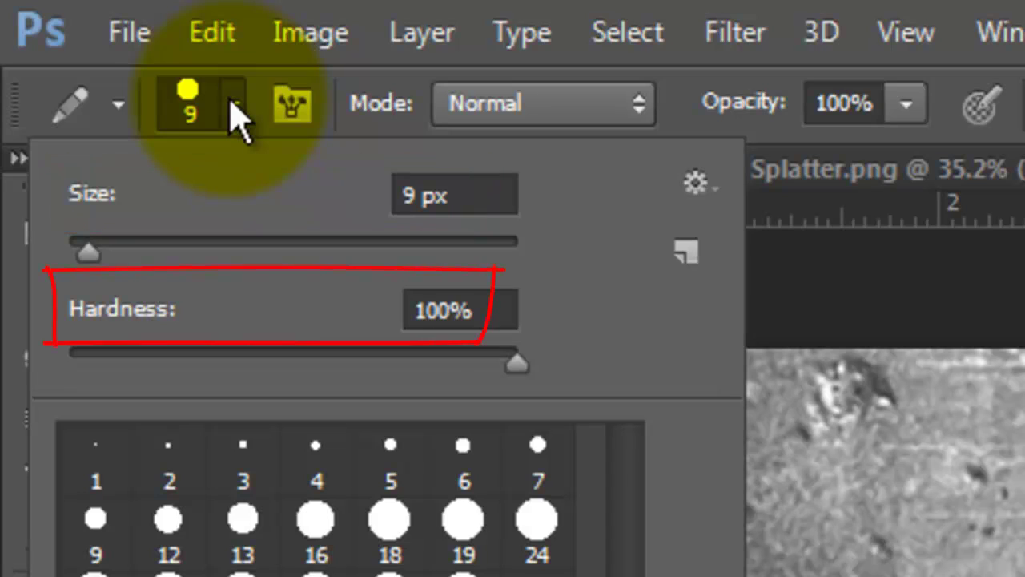
{"action": "left_click", "coordinate": [234, 105]}
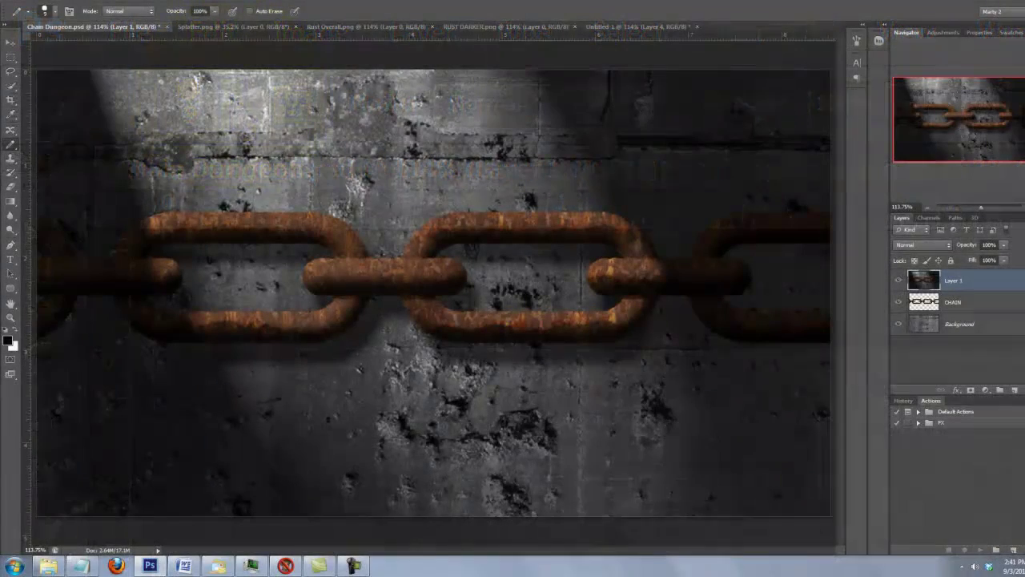
{"action": "key", "text": "F5"}
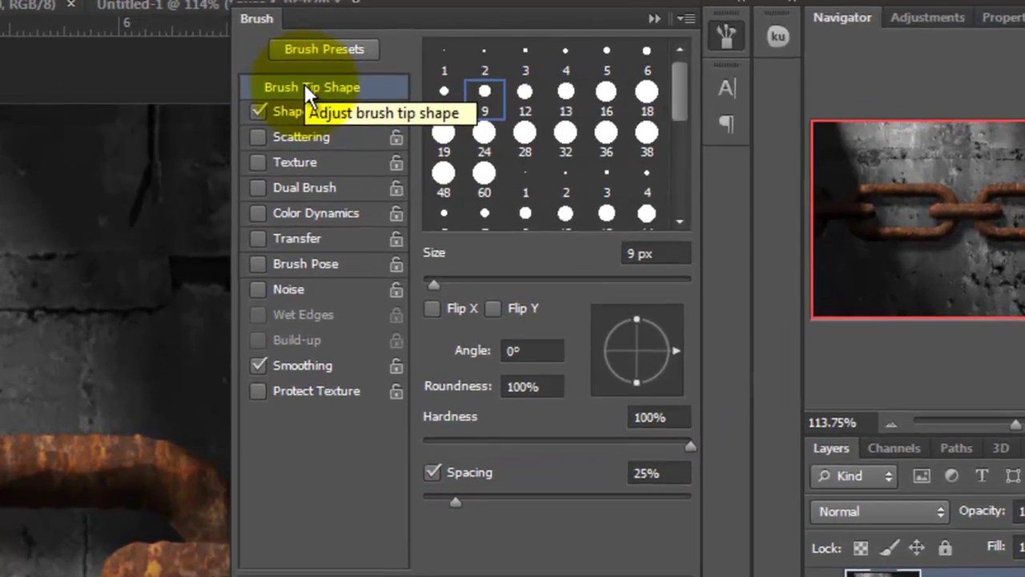
{"action": "left_click", "coordinate": [306, 94]}
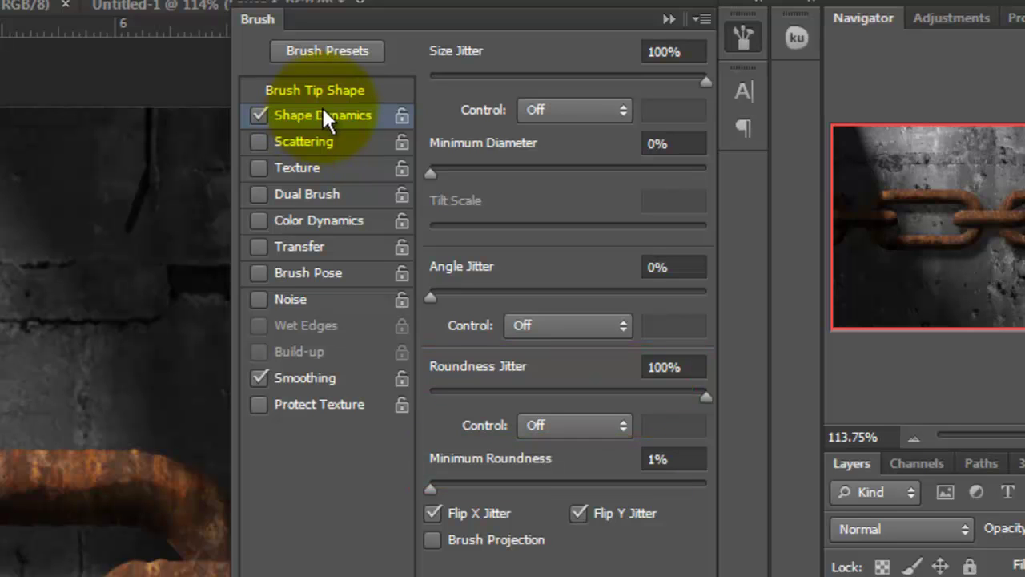
{"action": "left_click", "coordinate": [679, 26]}
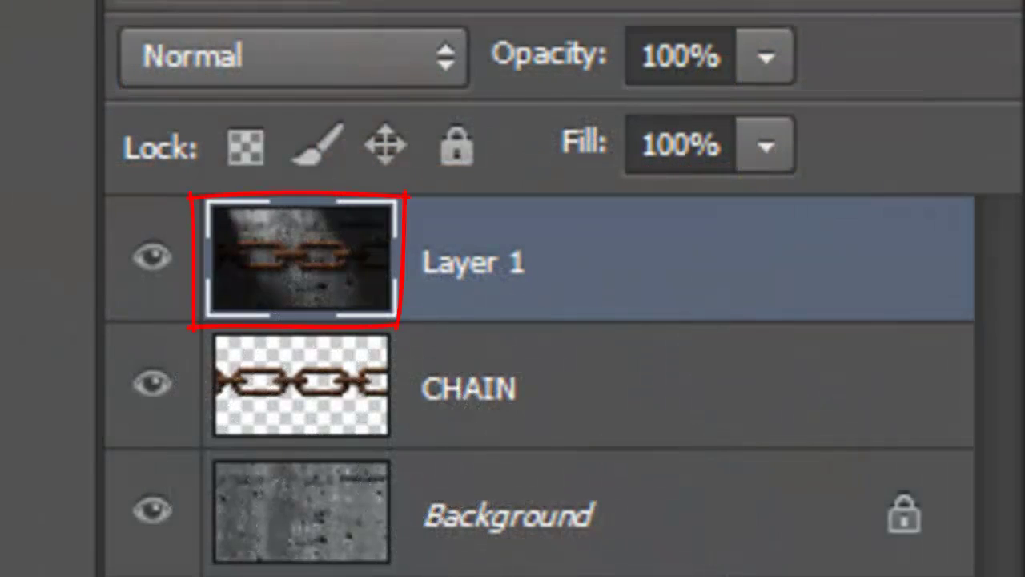
Add a new Layer 2 above Layer 1 for the scratched pencil lettering.
{"action": "key", "text": "ctrl+j"}
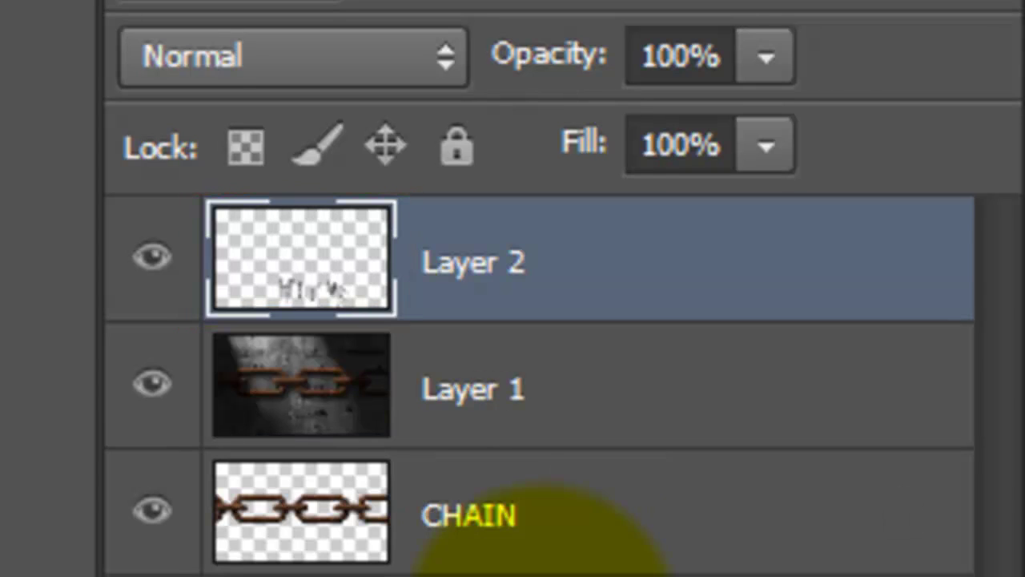
Rename the lettering layer to TEXT and give it a Bevel & Emboss style.
{"action": "double_click", "coordinate": [498, 242]}
{"action": "type", "text": "TEXT"}
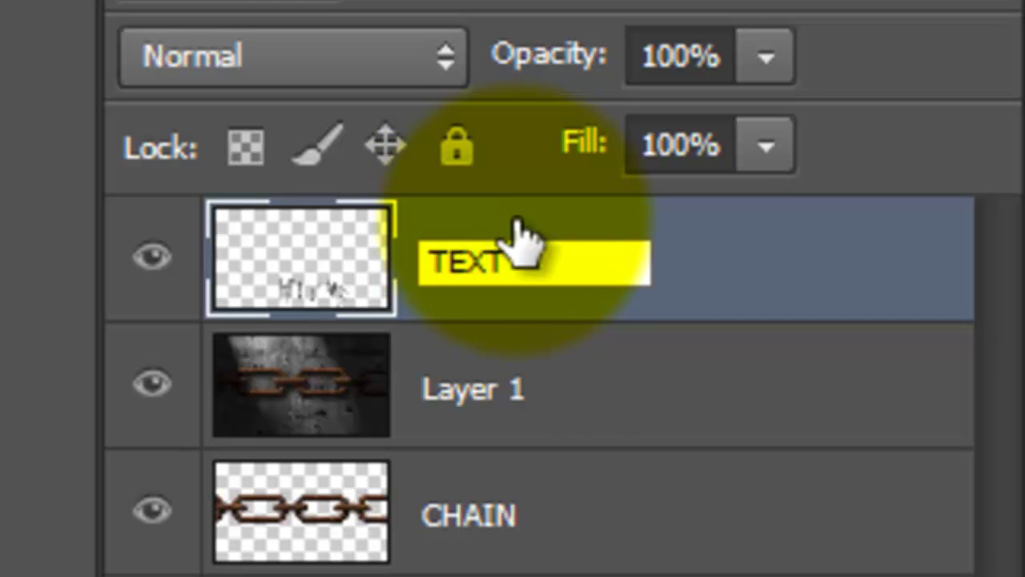
{"action": "key", "text": "Return"}
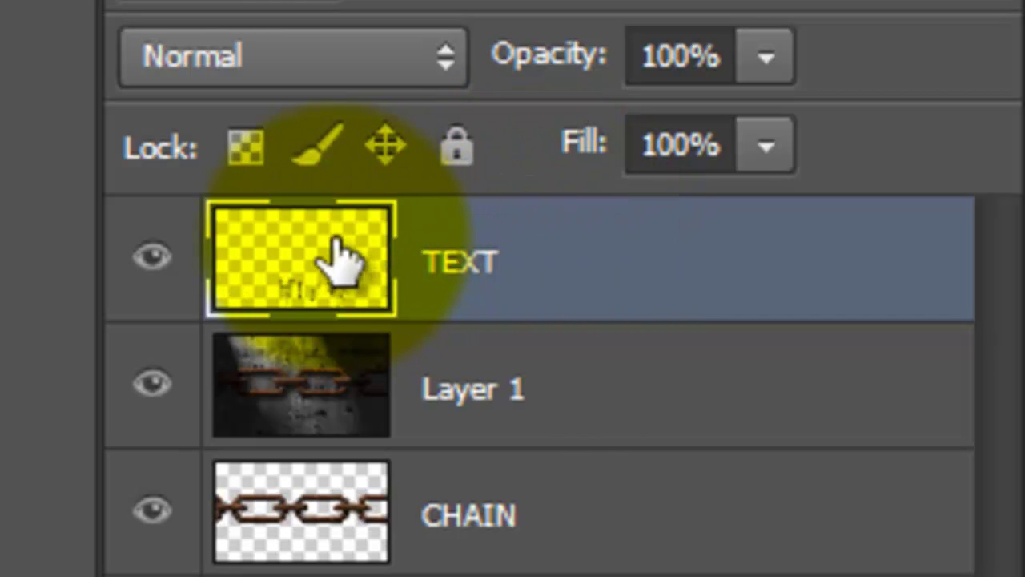
{"action": "double_click", "coordinate": [316, 270]}
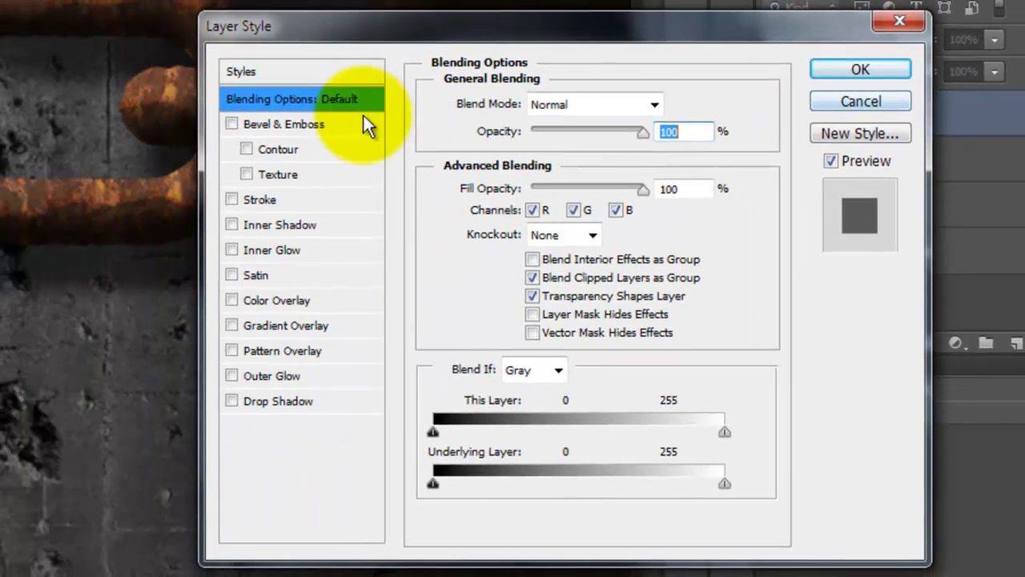
{"action": "left_click", "coordinate": [137, 148]}
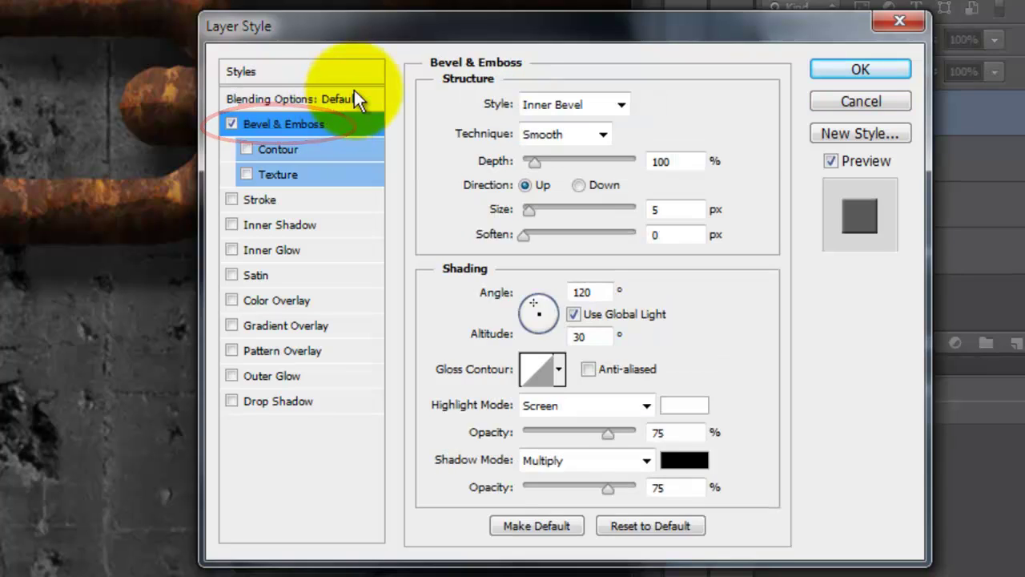
Make the bevel Down, Chisel Hard, size 4, with its own light at 62° angle, altitude 11.
{"action": "mouse_move", "coordinate": [433, 28]}
{"action": "left_mouse_down"}
{"action": "mouse_move", "coordinate": [601, 41]}
{"action": "mouse_move", "coordinate": [652, 69]}
{"action": "mouse_move", "coordinate": [655, 59]}
{"action": "left_mouse_up"}
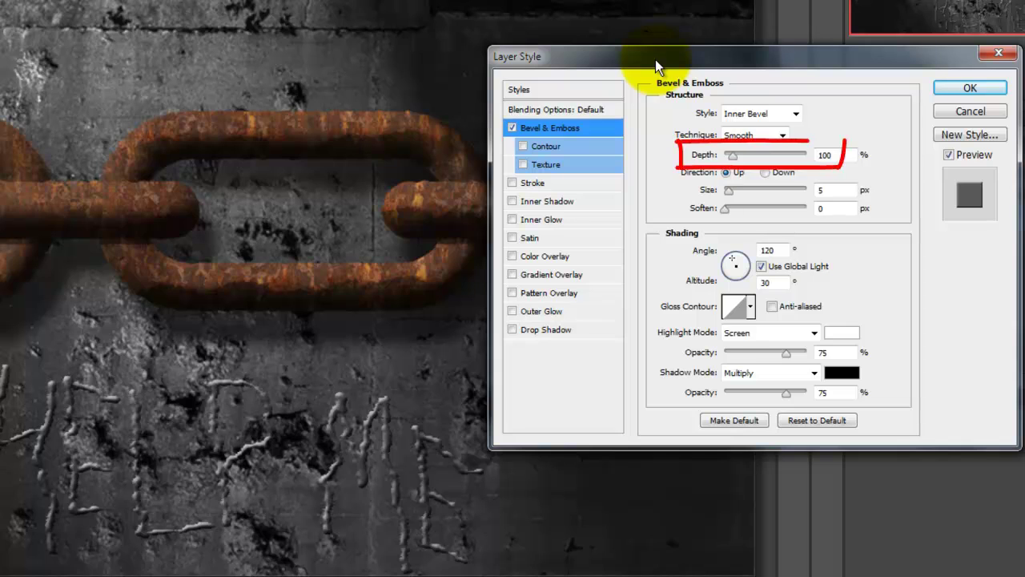
{"action": "left_click", "coordinate": [768, 174]}
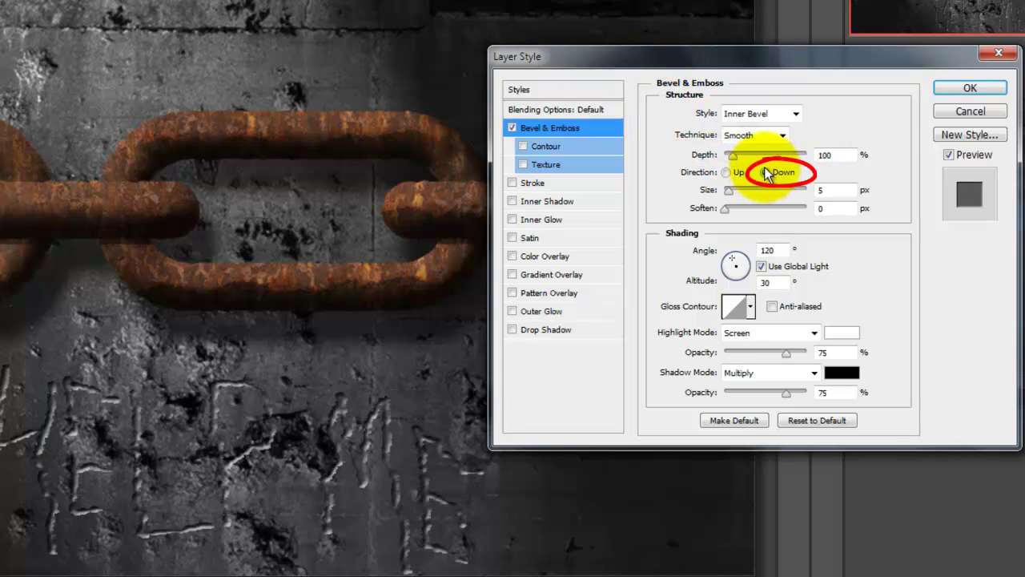
{"action": "left_click", "coordinate": [779, 135]}
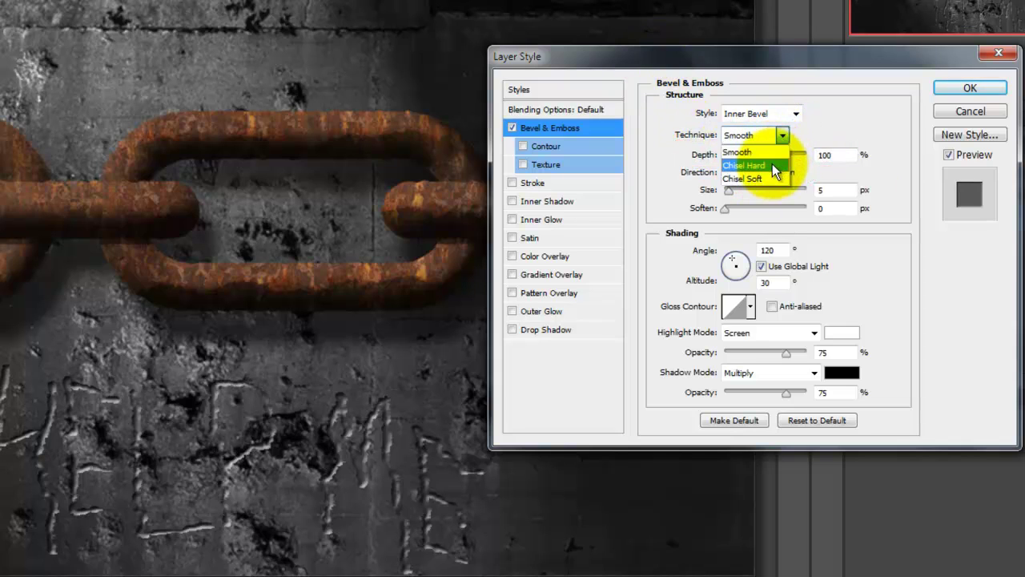
{"action": "left_click", "coordinate": [744, 165]}
{"action": "type", "text": "4"}
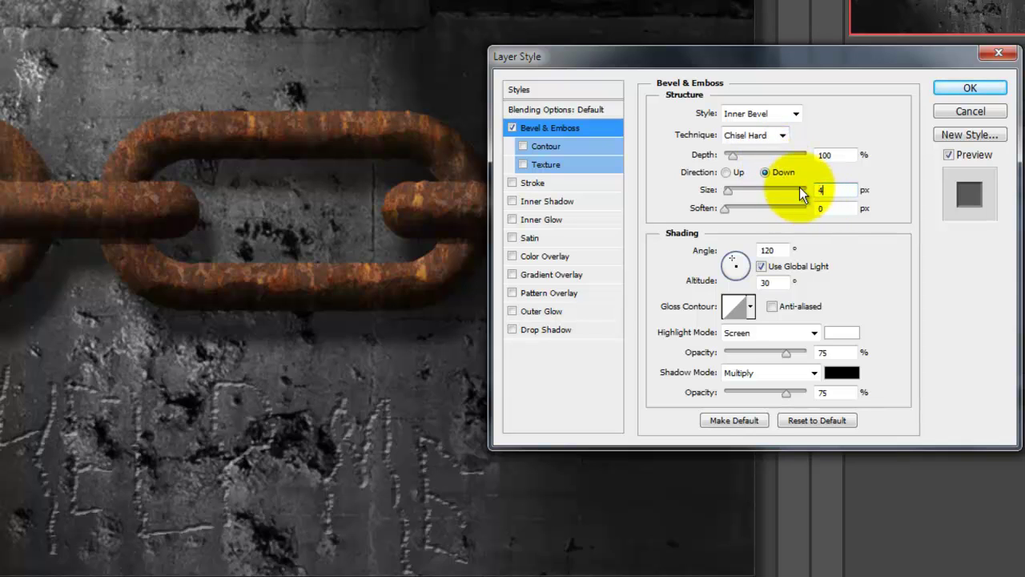
{"action": "left_click", "coordinate": [762, 266]}
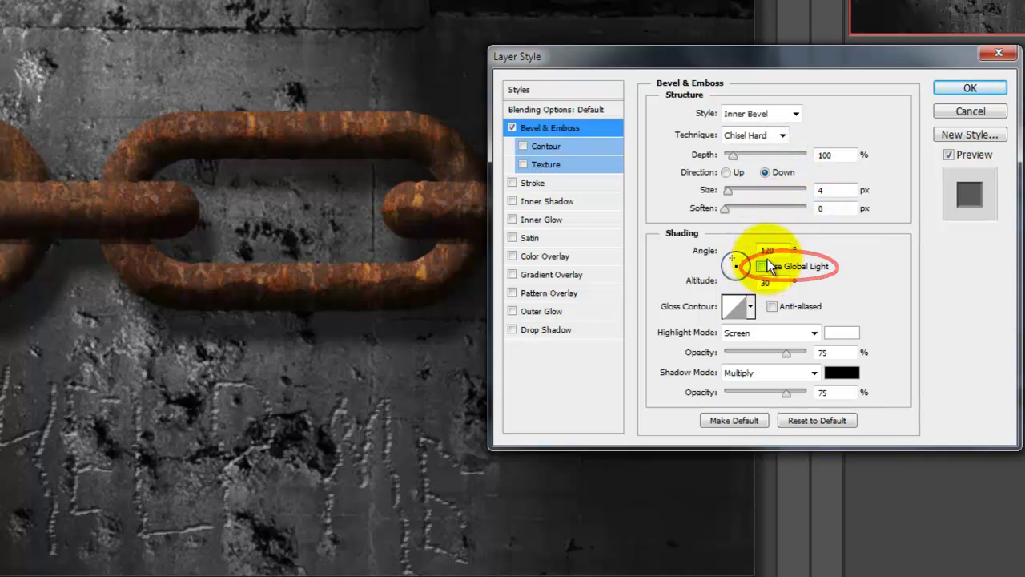
{"action": "double_click", "coordinate": [770, 250]}
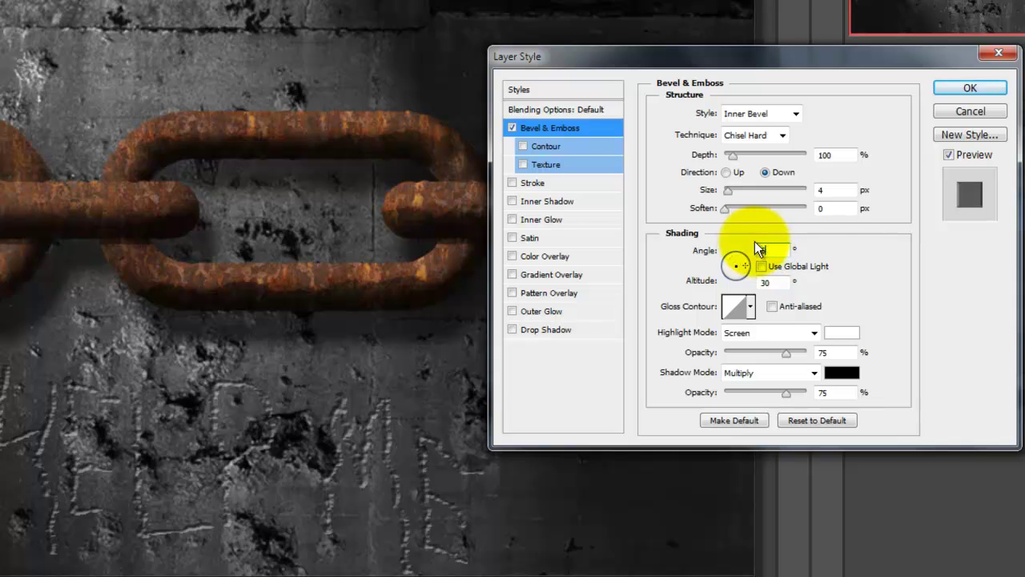
{"action": "type", "text": "62"}
{"action": "key", "text": "Tab"}
{"action": "type", "text": "11"}
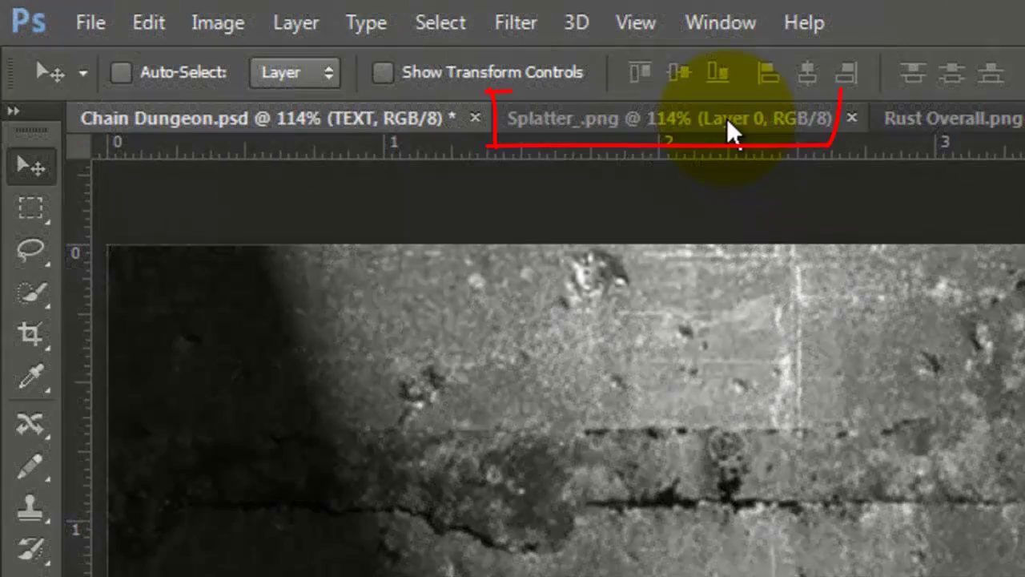
Drag the black splatter from Splatter_.png into Chain Dungeon.psd and place it over the chain's upper middle.
{"action": "left_click", "coordinate": [727, 118]}
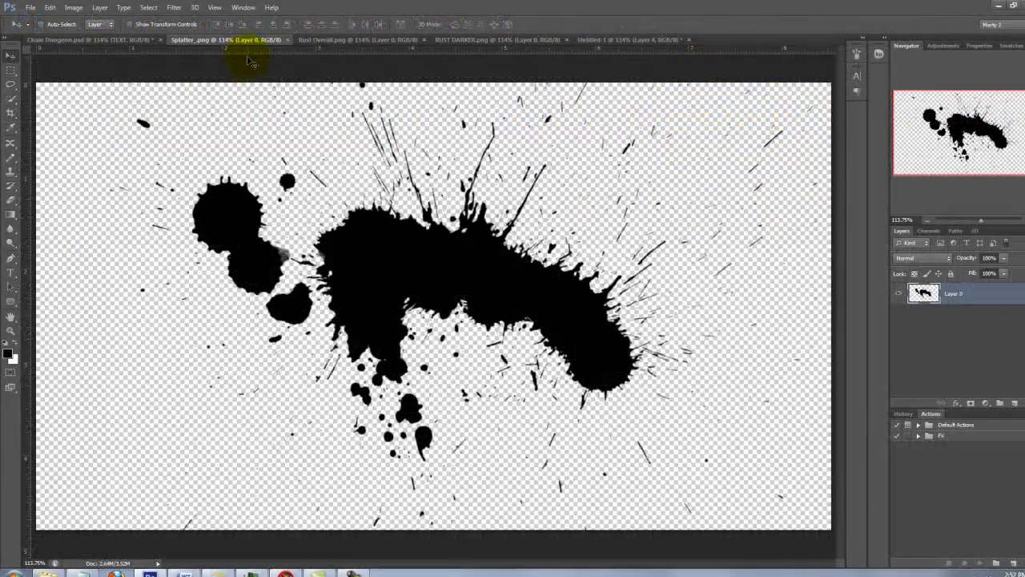
{"action": "mouse_move", "coordinate": [277, 290]}
{"action": "left_mouse_down"}
{"action": "mouse_move", "coordinate": [282, 298]}
{"action": "mouse_move", "coordinate": [158, 103]}
{"action": "mouse_move", "coordinate": [88, 38]}
{"action": "mouse_move", "coordinate": [111, 44]}
{"action": "left_mouse_up"}
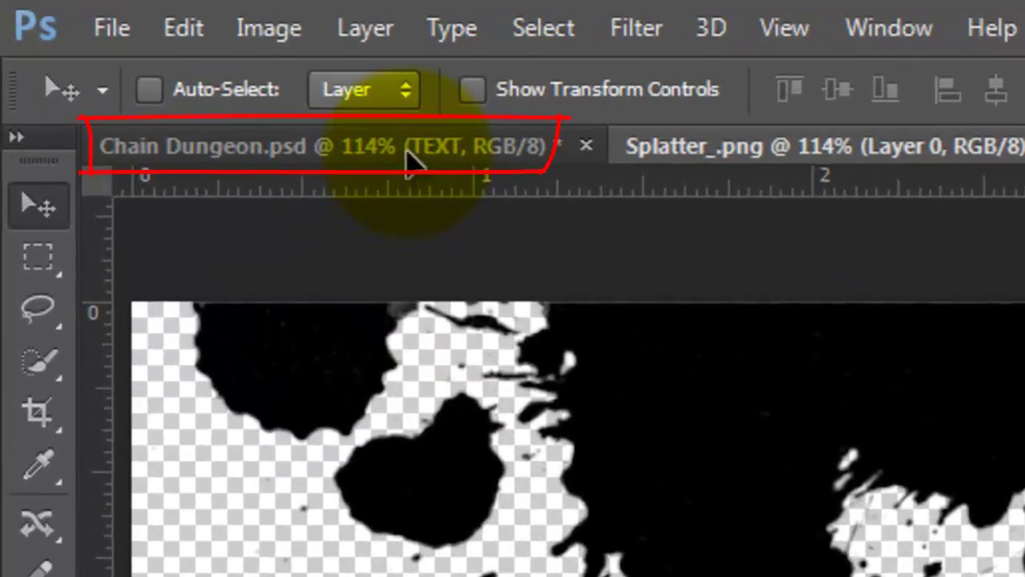
{"action": "mouse_move", "coordinate": [408, 160]}
{"action": "left_mouse_down"}
{"action": "mouse_move", "coordinate": [413, 153]}
{"action": "mouse_move", "coordinate": [881, 561]}
{"action": "mouse_move", "coordinate": [1024, 576]}
{"action": "left_mouse_up"}
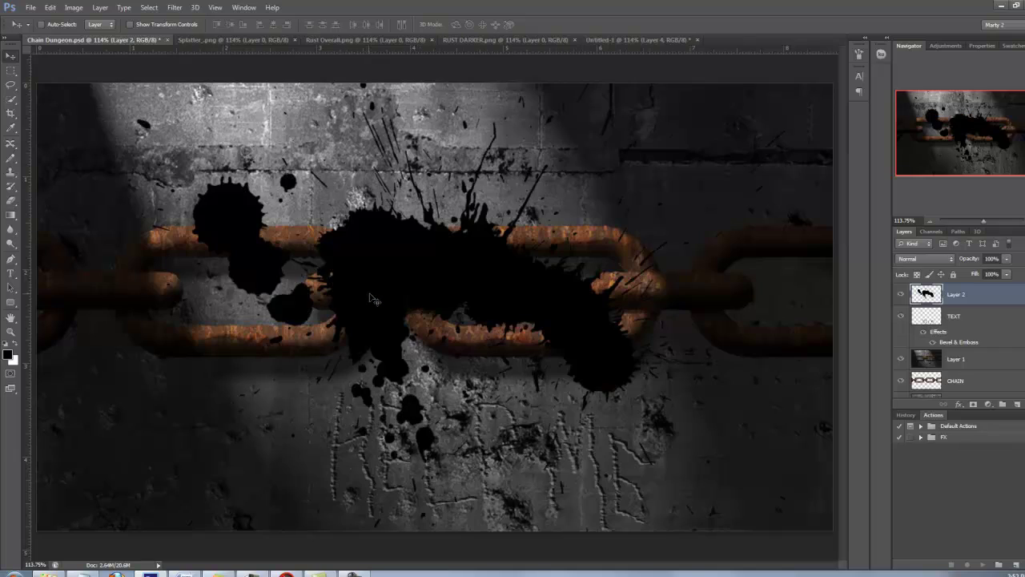
{"action": "left_click_drag", "start_coordinate": [383, 297], "coordinate": [393, 207]}
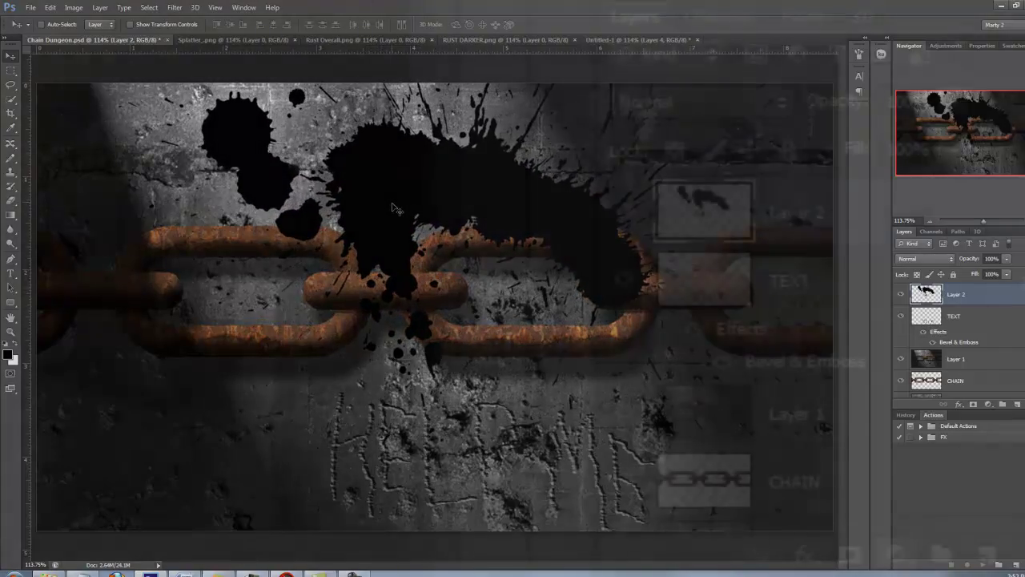
Add a #8c0404 Solid Color fill layer and clip it to the splatter layer.
{"action": "left_click", "coordinate": [988, 404]}
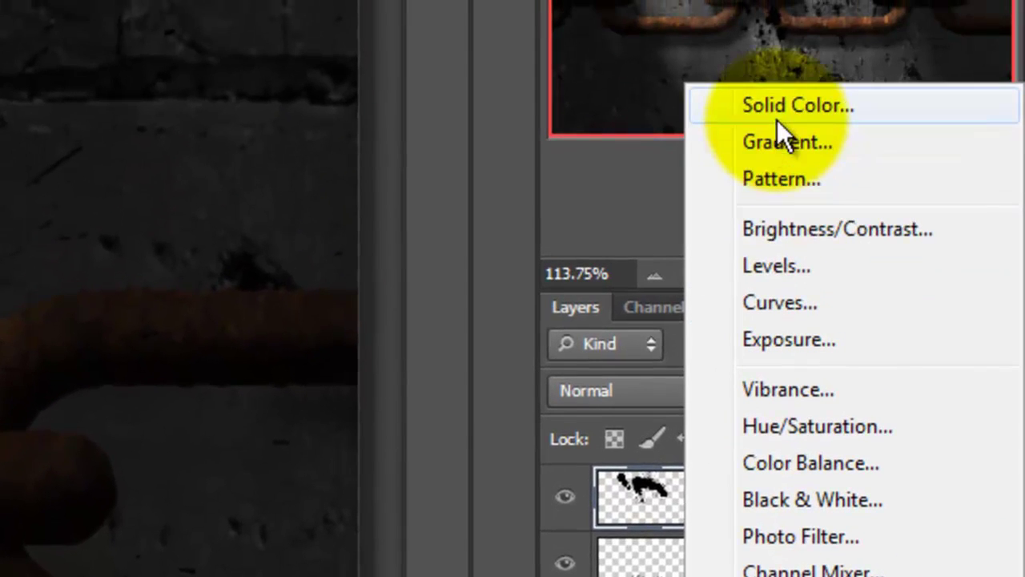
{"action": "left_click", "coordinate": [793, 108]}
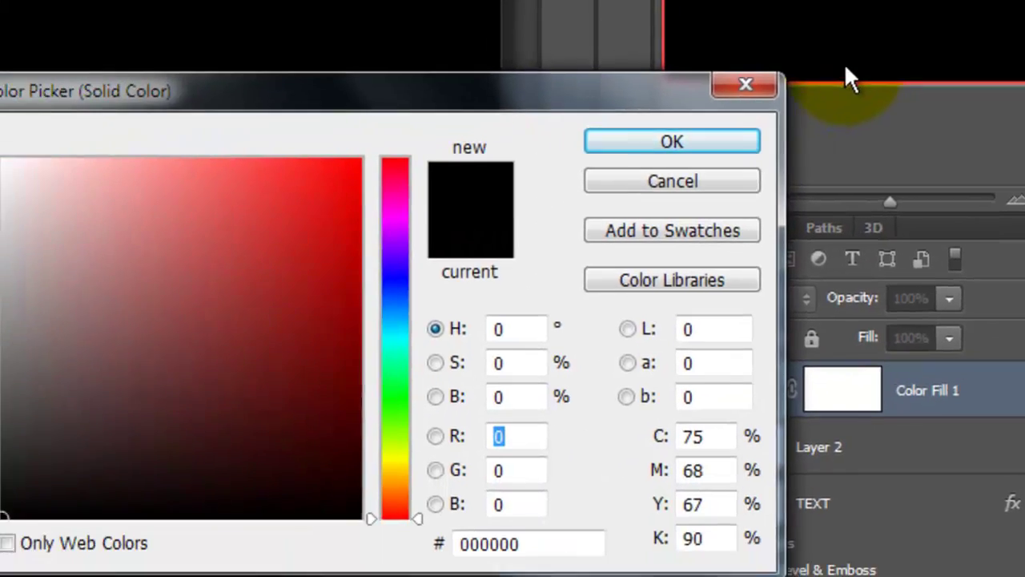
{"action": "type", "text": "8c"}
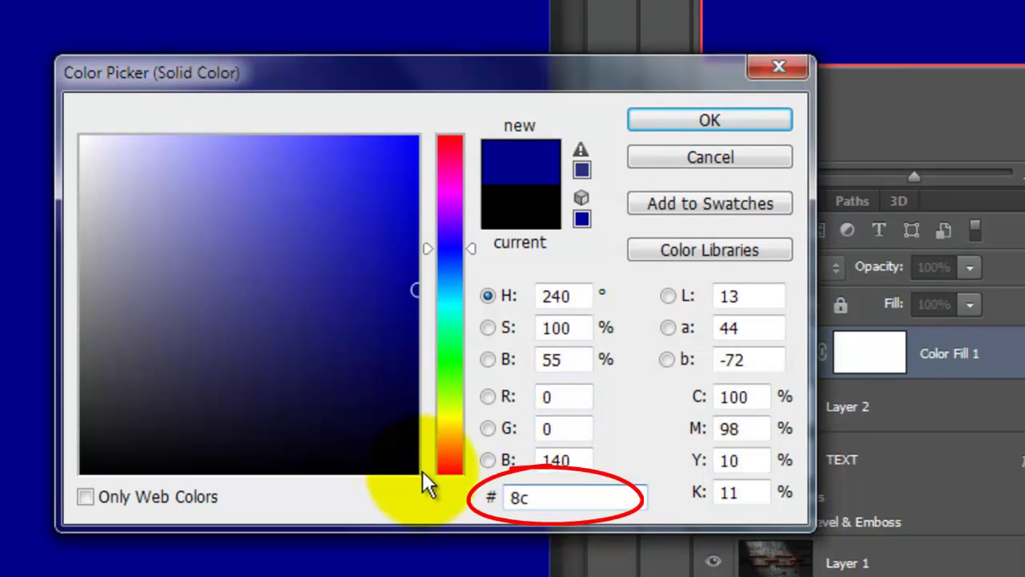
{"action": "type", "text": "0404"}
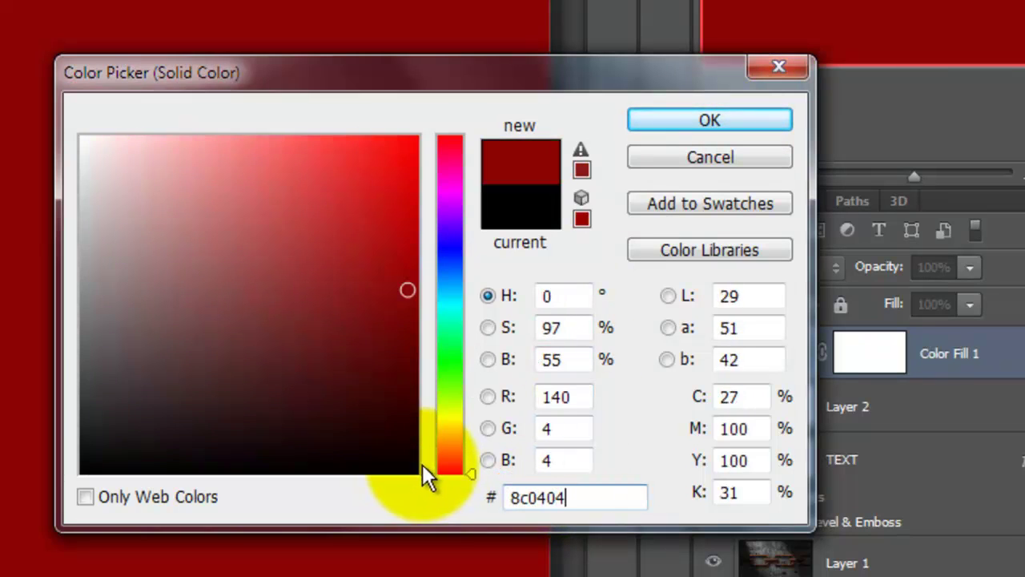
{"action": "left_click", "coordinate": [683, 123]}
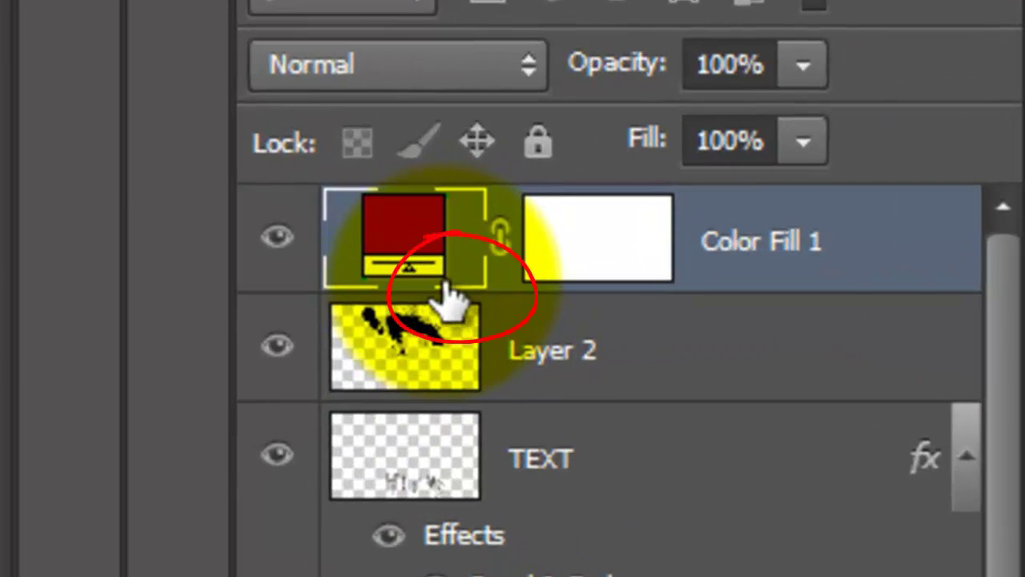
{"action": "key", "text": "alt"}
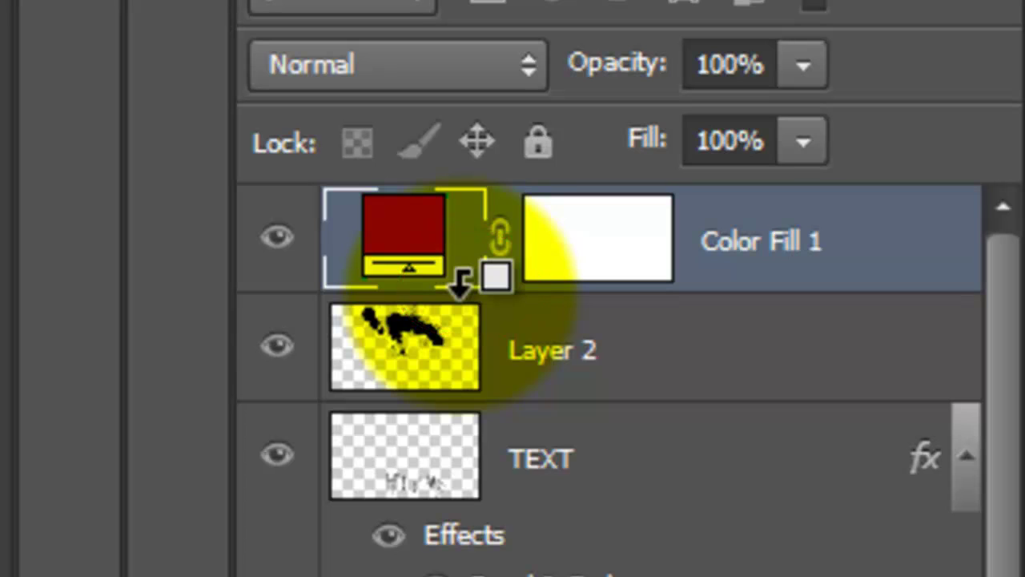
{"action": "left_click", "coordinate": [460, 282], "text": "alt"}
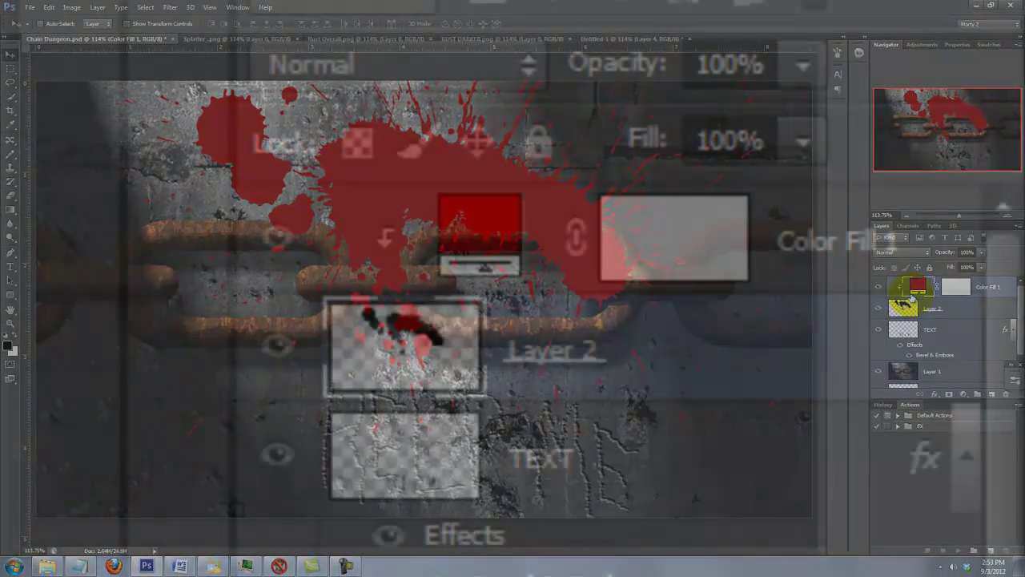
Set the splatter Layer 2 blend mode to Multiply.
{"action": "left_click", "coordinate": [904, 309]}
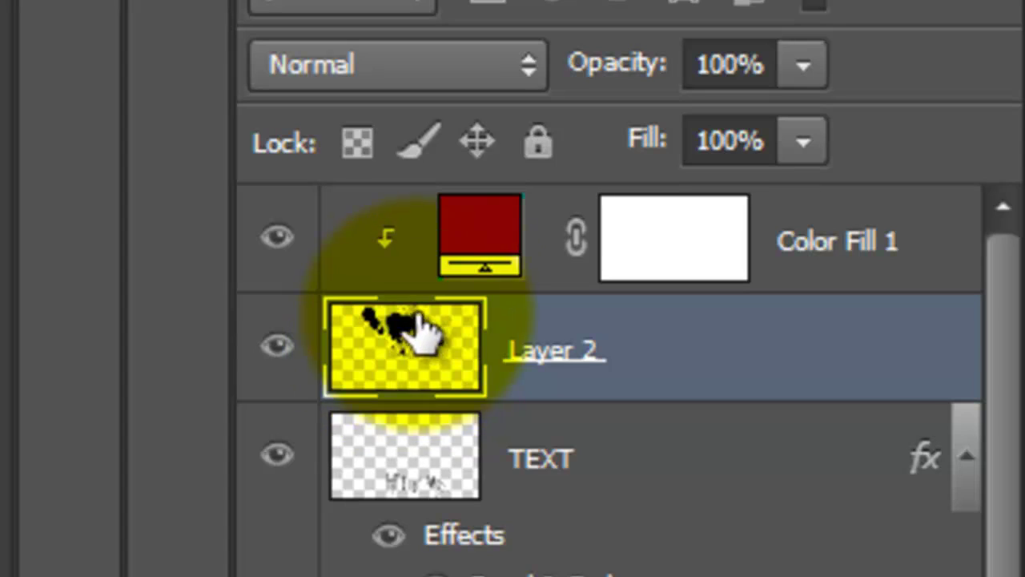
{"action": "left_click", "coordinate": [525, 76]}
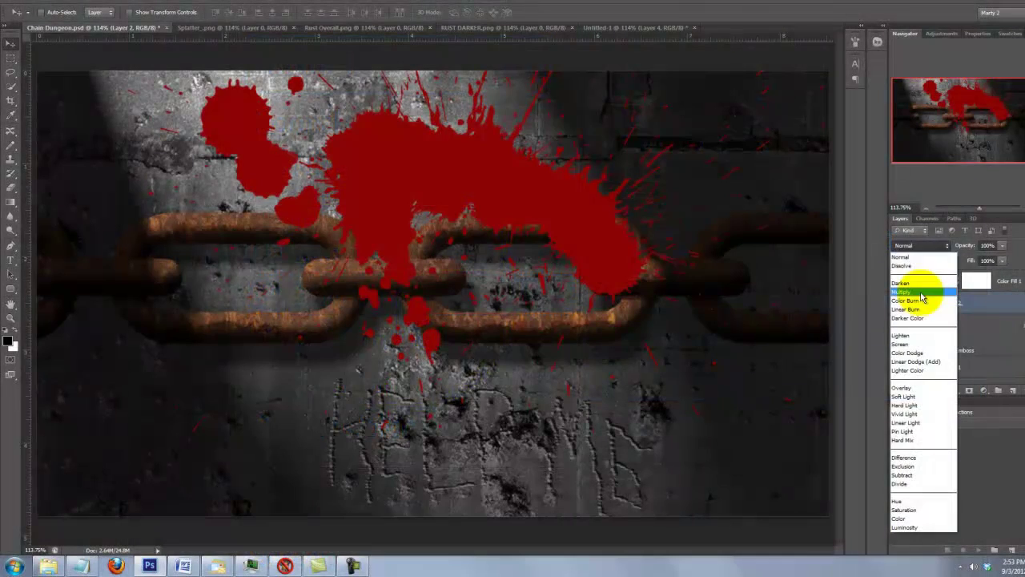
{"action": "left_click", "coordinate": [400, 294]}
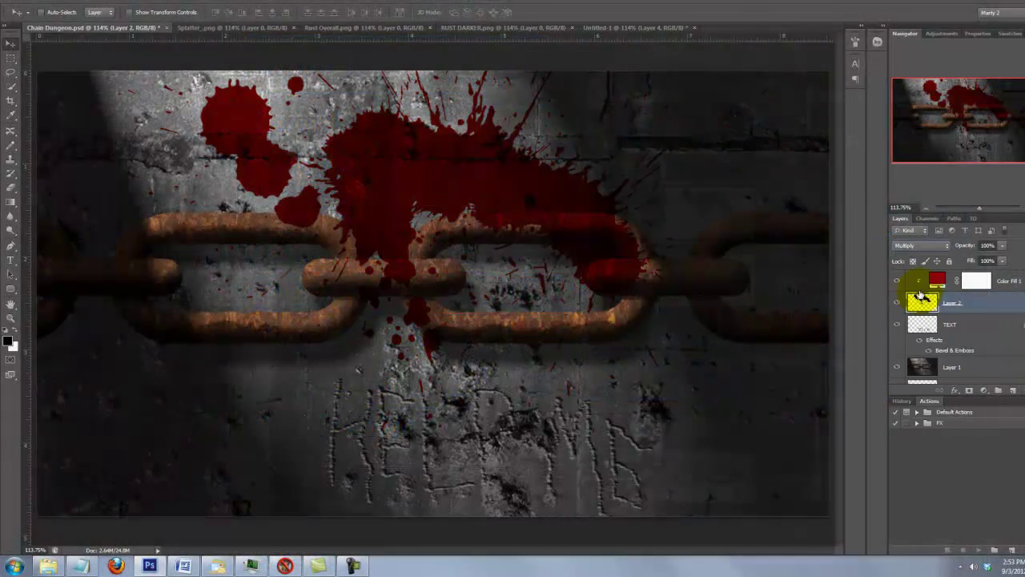
{"action": "scroll", "coordinate": [923, 328], "scroll_direction": "down", "scroll_amount": 1}
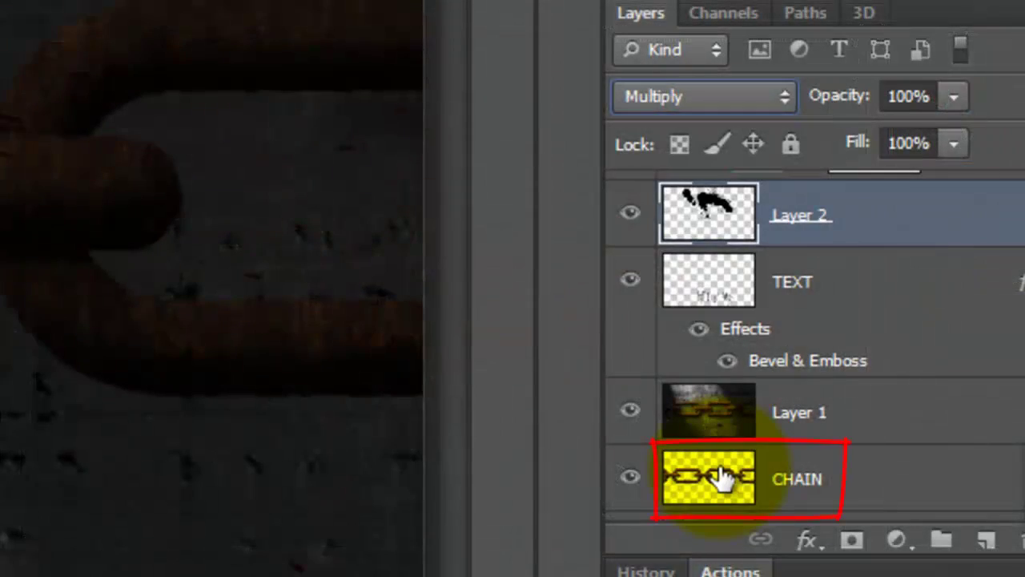
Give the splatter a chain-shaped layer mask and unlink the mask from the layer.
{"action": "left_click", "coordinate": [721, 479], "text": "ctrl"}
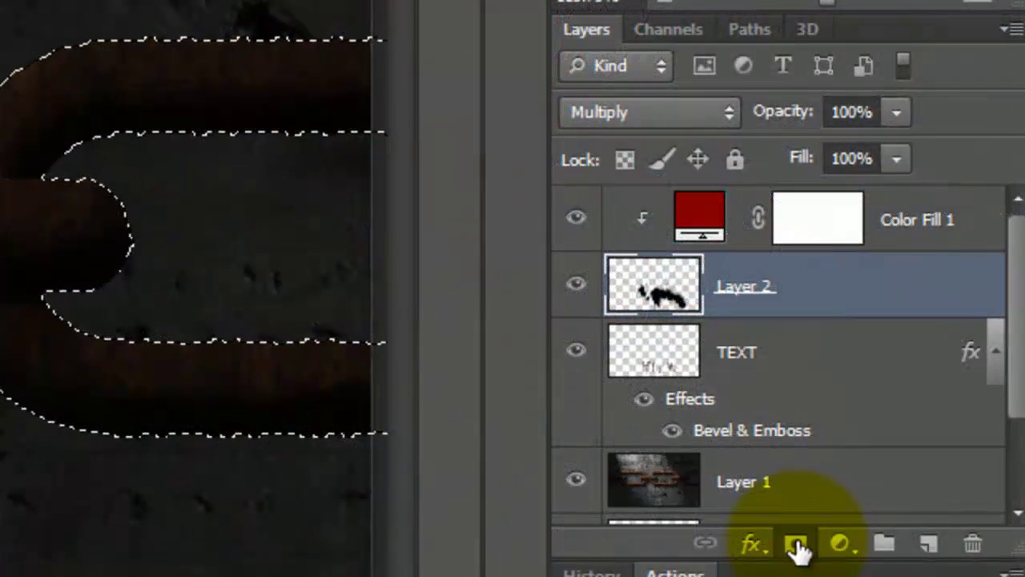
{"action": "left_click", "coordinate": [797, 546]}
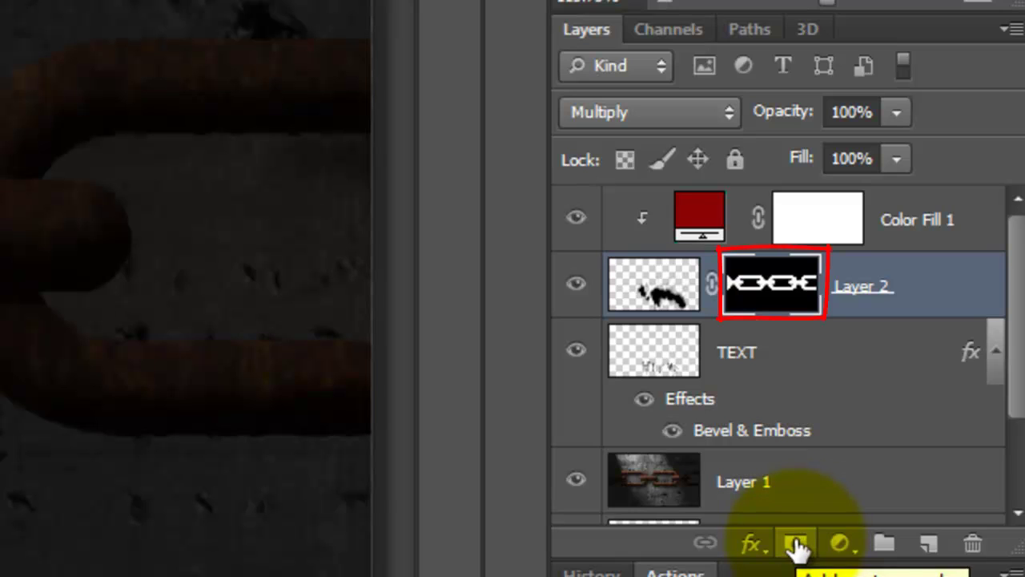
{"action": "left_click", "coordinate": [711, 282]}
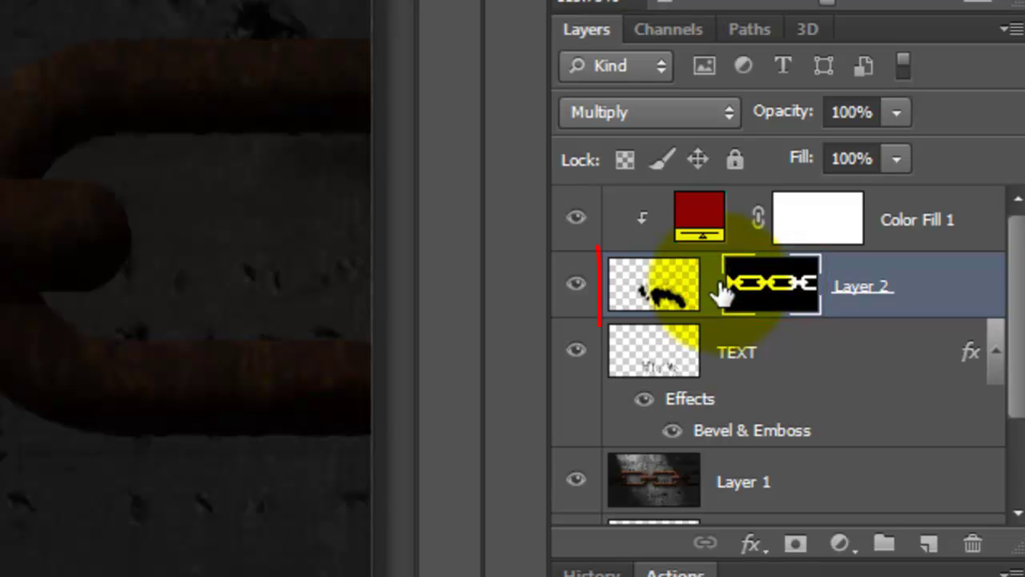
Duplicate Color Fill 1 and Layer 2 together and hide both copies.
{"action": "left_click", "coordinate": [655, 225], "text": "shift"}
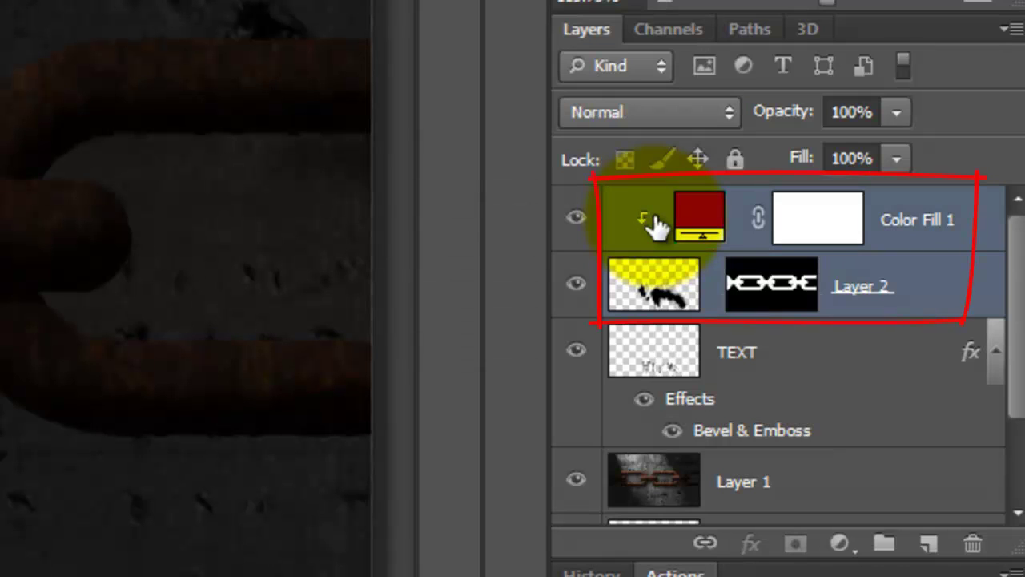
{"action": "key", "text": "ctrl+j"}
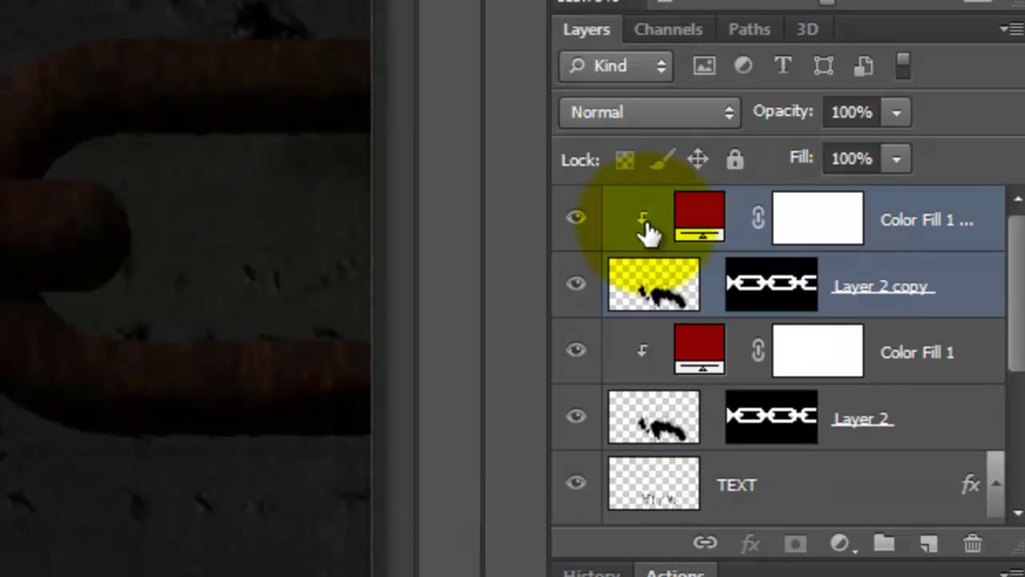
{"action": "left_click", "coordinate": [577, 218]}
{"action": "left_click", "coordinate": [577, 286]}
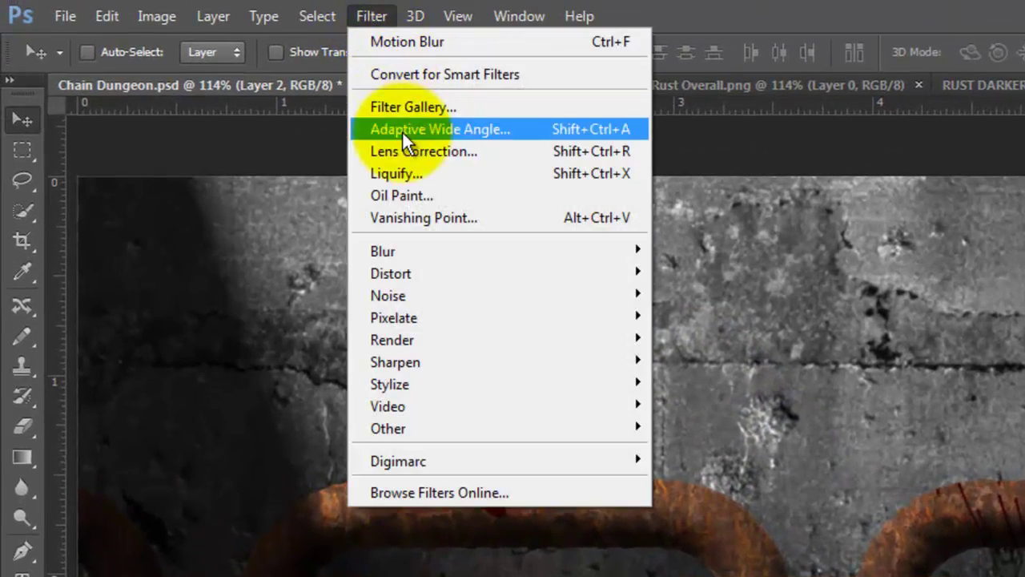
Apply a 35-pixel vertical Motion Blur to the original Layer 2 splatter.
{"action": "mouse_move", "coordinate": [397, 250]}
{"action": "left_click", "coordinate": [248, 461]}
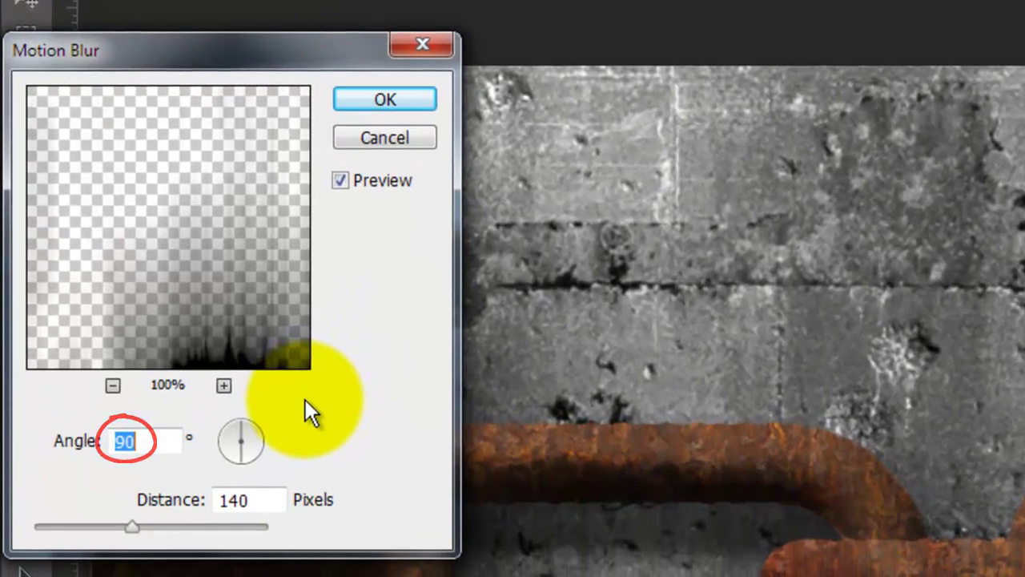
{"action": "double_click", "coordinate": [241, 501]}
{"action": "type", "text": "35"}
{"action": "left_click", "coordinate": [385, 98]}
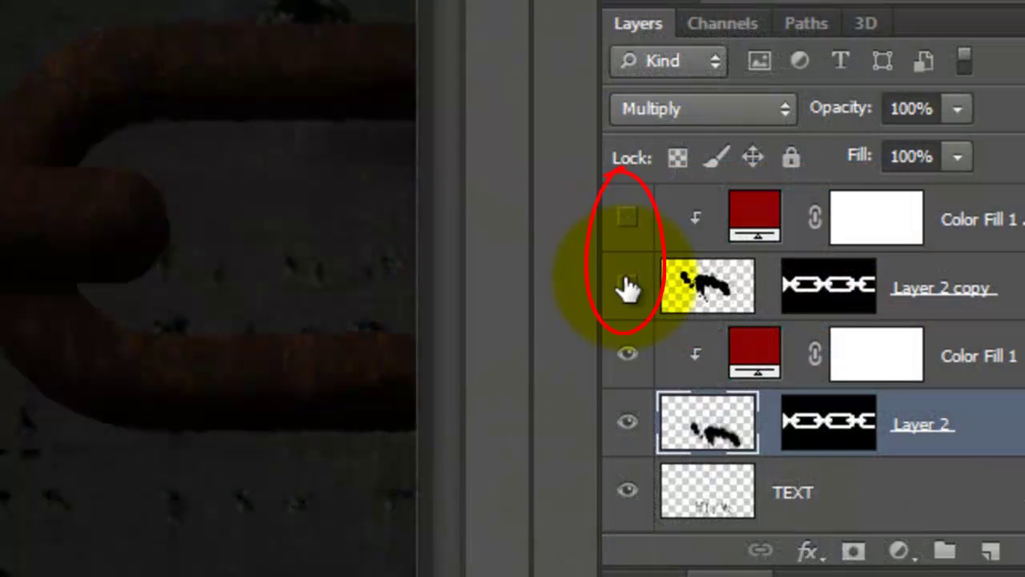
Show the duplicated red fill and invert the chain mask on Layer 2 copy.
{"action": "left_click", "coordinate": [627, 218]}
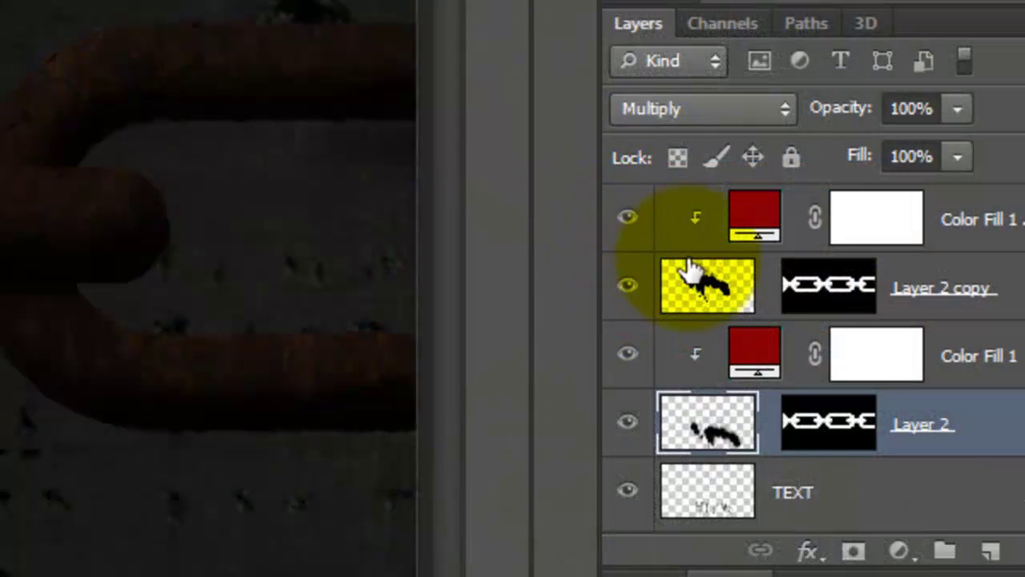
{"action": "left_click", "coordinate": [837, 290]}
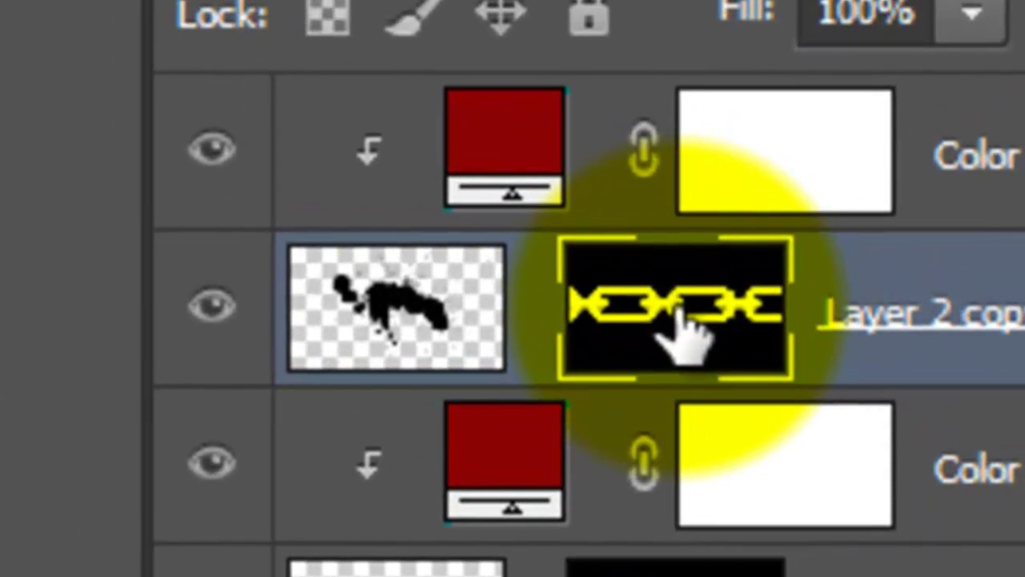
{"action": "left_click_drag", "start_coordinate": [679, 337], "coordinate": [592, 332]}
{"action": "key", "text": "ctrl+i"}
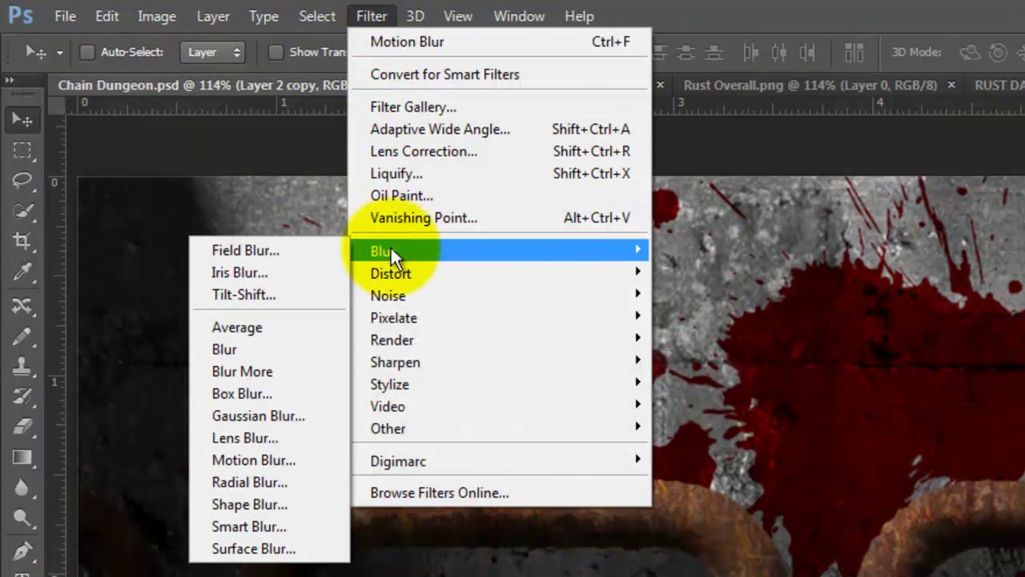
Streak Layer 2 copy into long drips with a 140-pixel Motion Blur.
{"action": "left_click", "coordinate": [270, 459]}
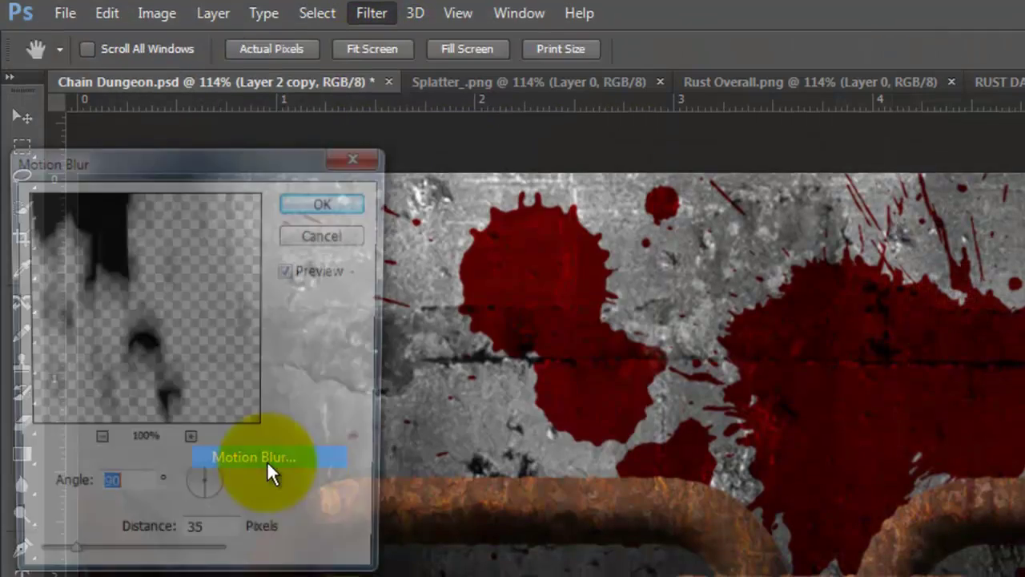
{"action": "double_click", "coordinate": [181, 431]}
{"action": "type", "text": "140"}
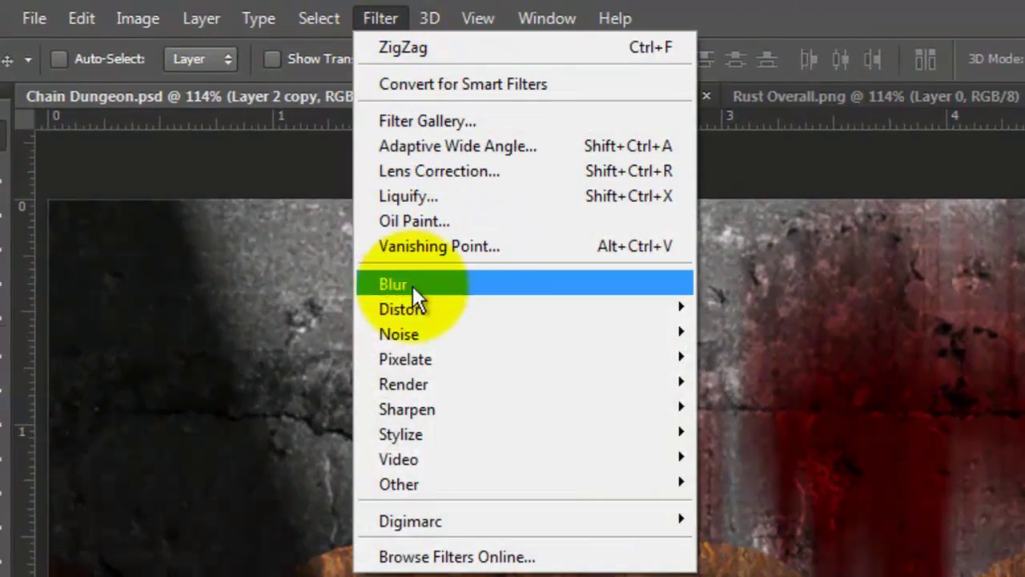
Apply ZigZag to the streaks with Amount 1, Ridges 20, and Pond Ripples style.
{"action": "mouse_move", "coordinate": [420, 308]}
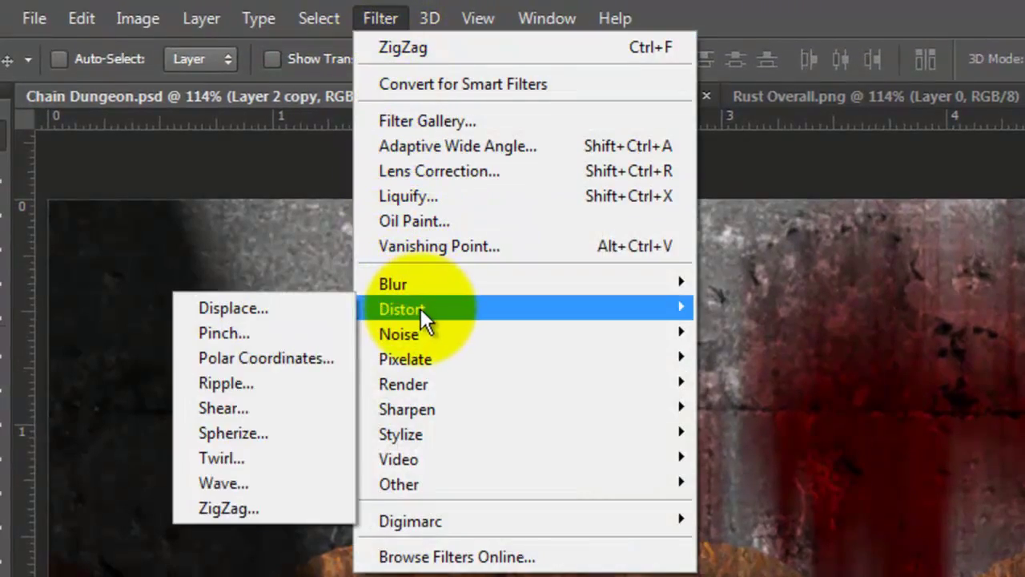
{"action": "left_click", "coordinate": [250, 506]}
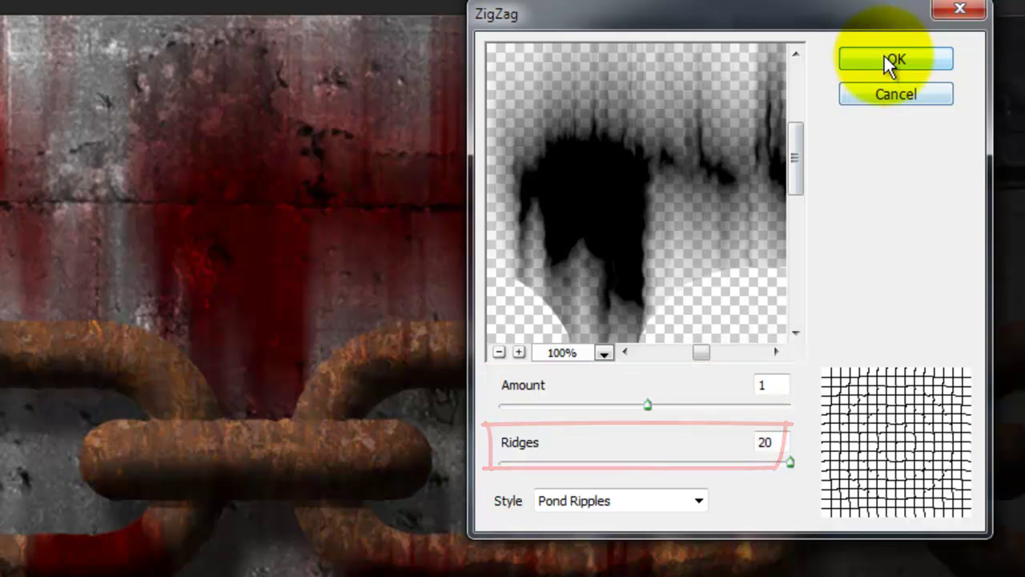
{"action": "left_click", "coordinate": [887, 63]}
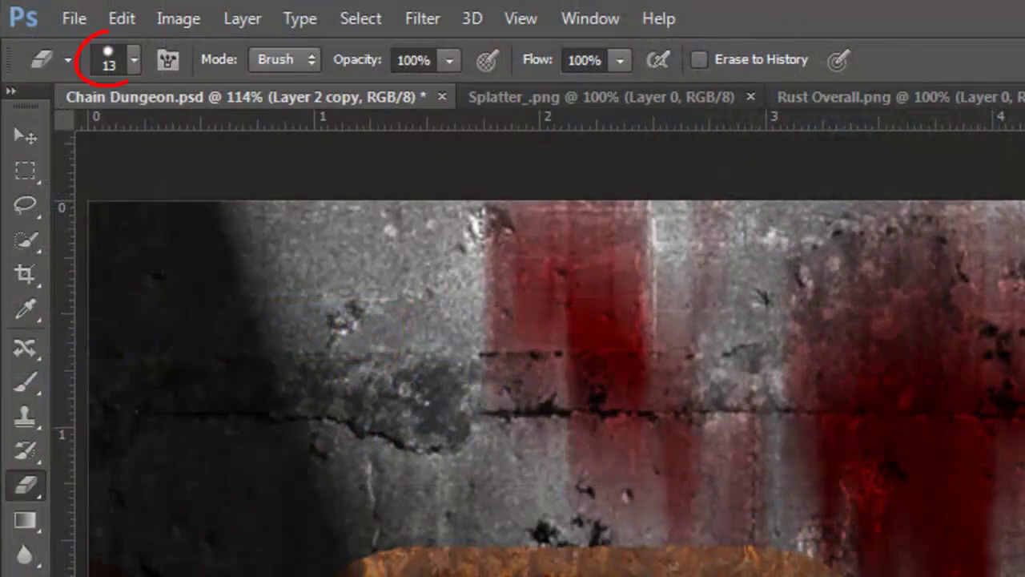
Load the Grunge Brushes set for the Eraser, choose a grunge tip, and size it 250 px.
{"action": "left_click", "coordinate": [134, 59]}
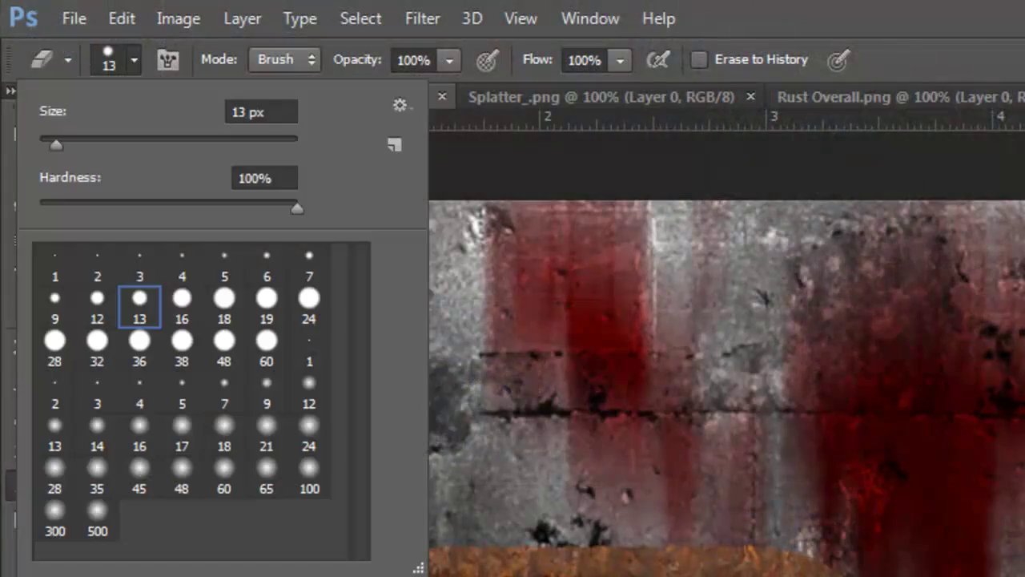
{"action": "left_click", "coordinate": [399, 105]}
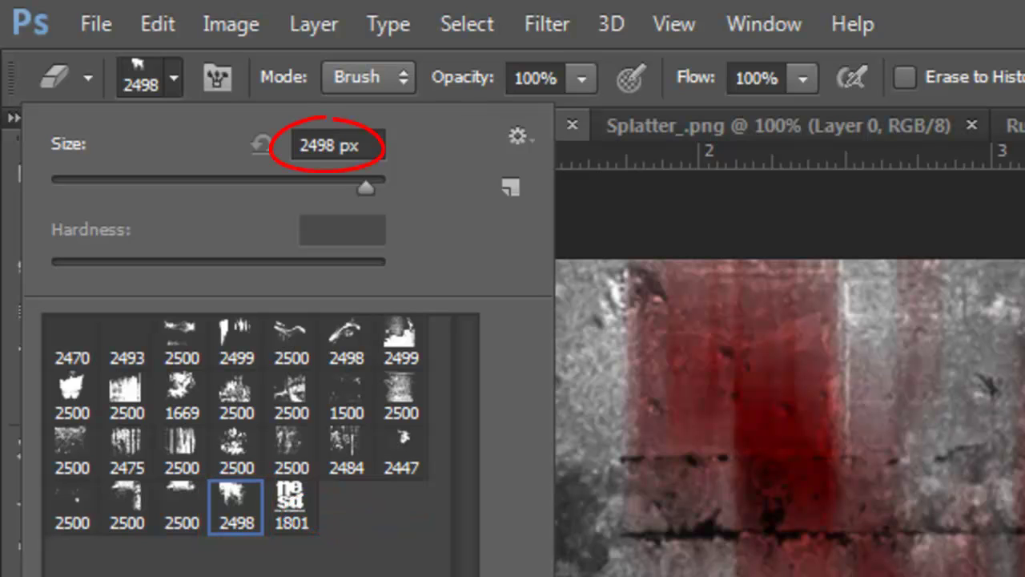
{"action": "double_click", "coordinate": [314, 145]}
{"action": "type", "text": "1300"}
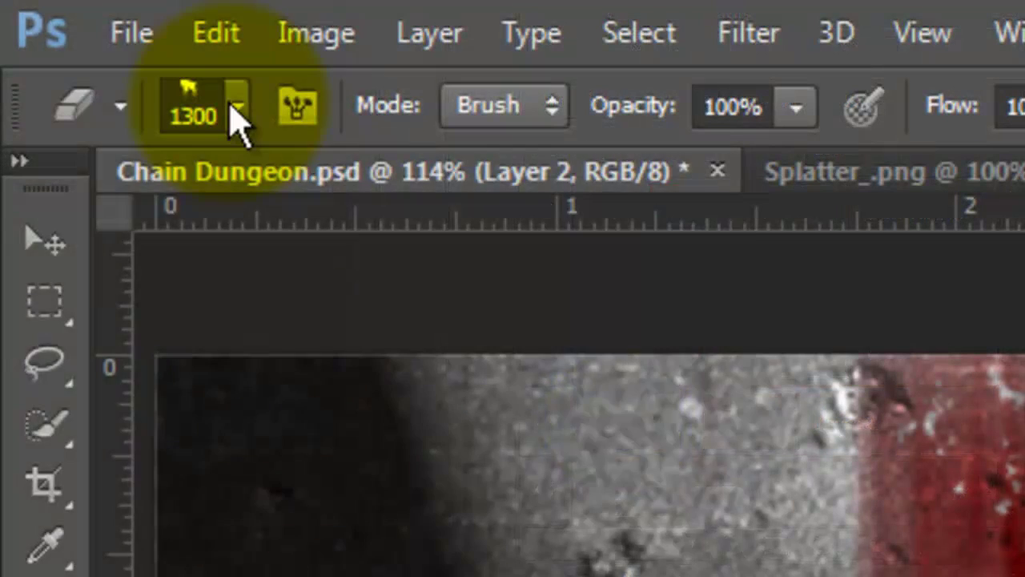
{"action": "left_click", "coordinate": [238, 108]}
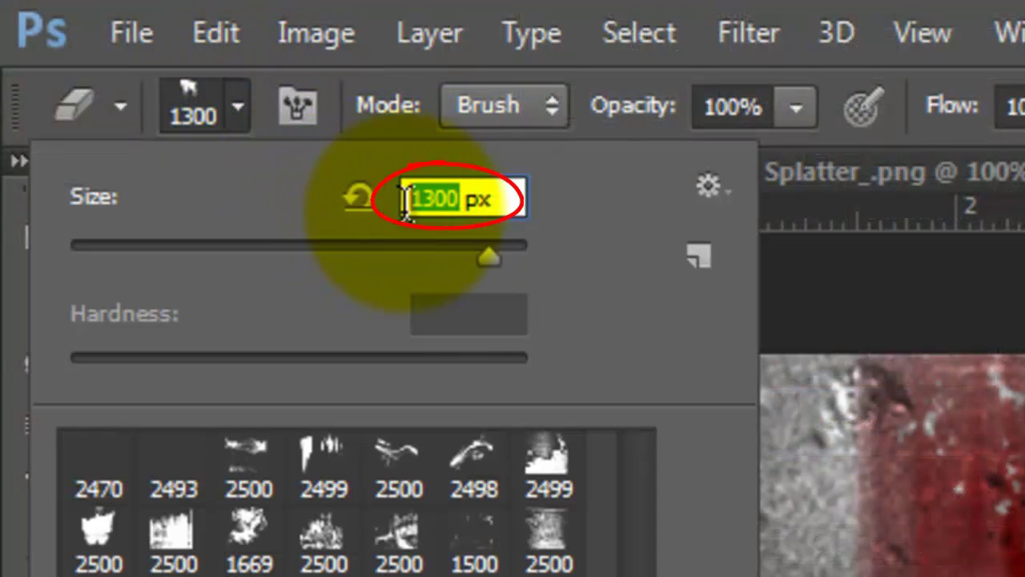
{"action": "type", "text": "250"}
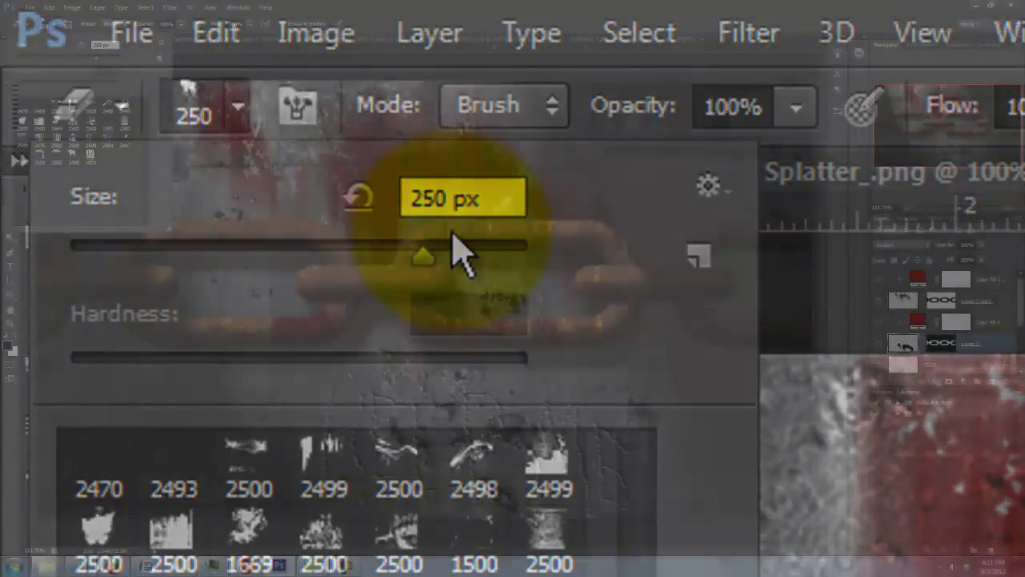